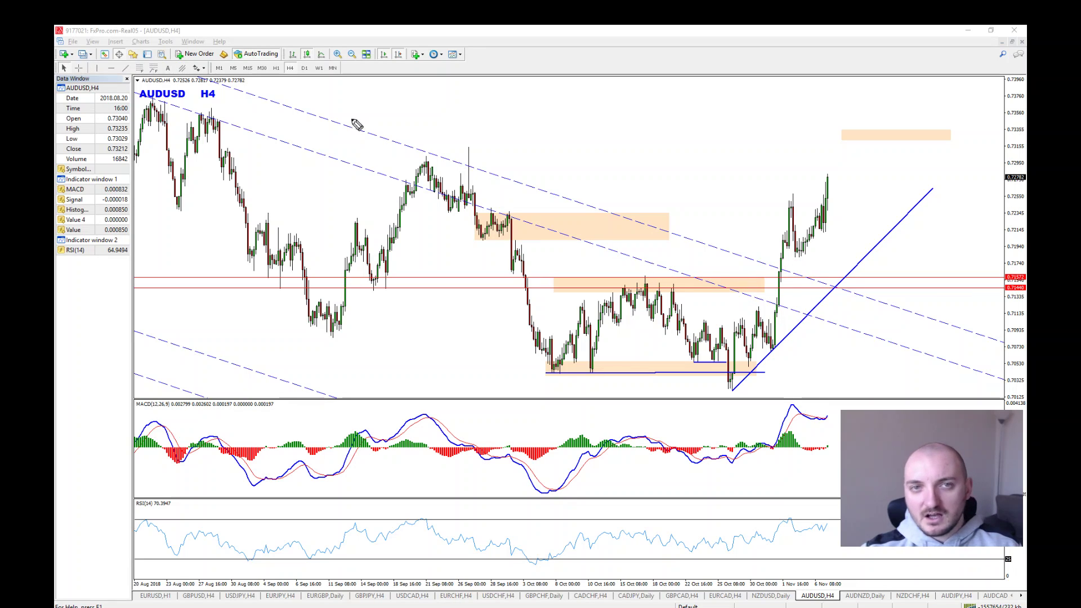
Examine the recent price action on the AUDUSD daily chart and return to the H4 timeframe
click(305, 67)
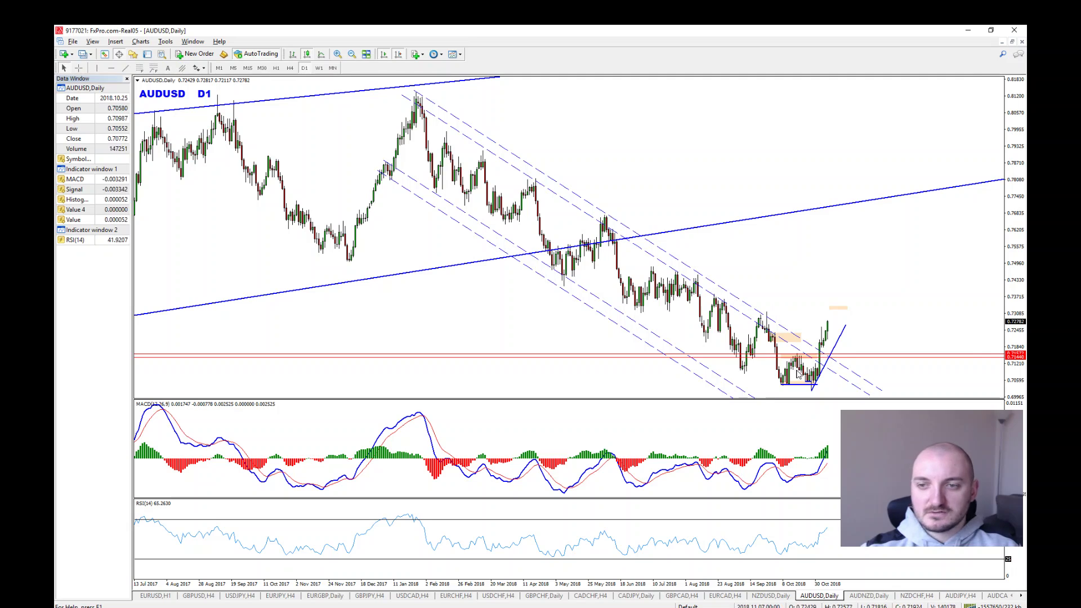
middle_click(778, 360)
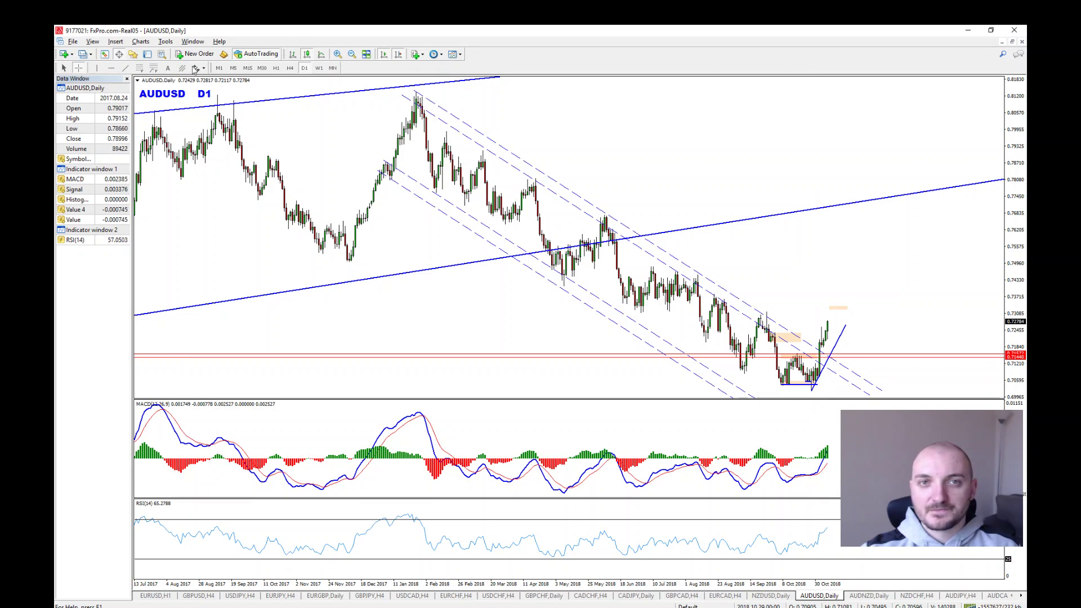
click(290, 69)
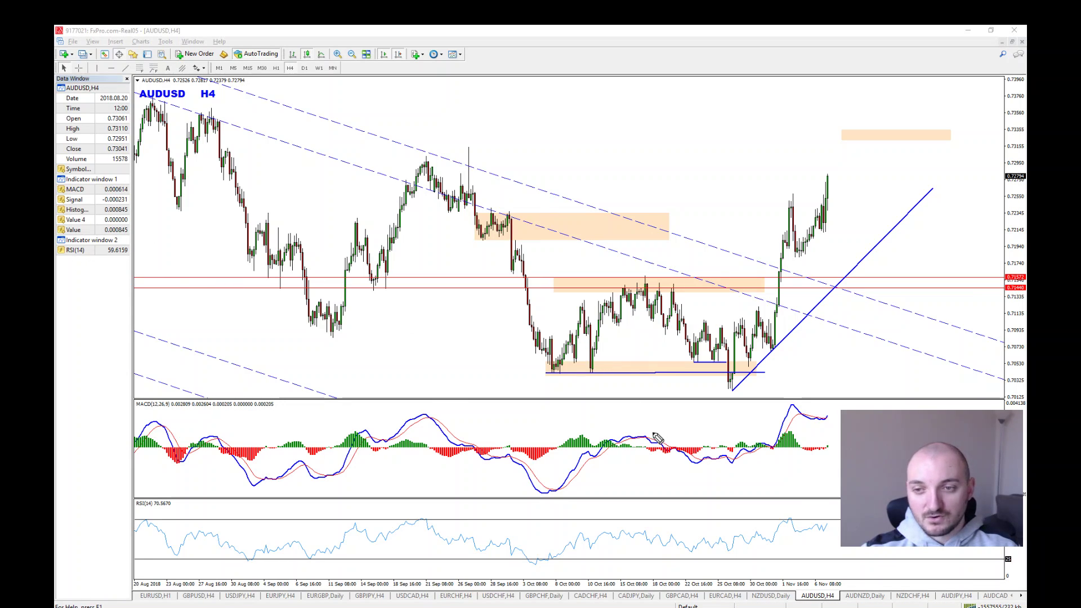
Underline the latest red MACD histogram bars, undo that stroke, and sketch a wide U-shaped arc under the October to November price bottom
drag(775, 455, 838, 461)
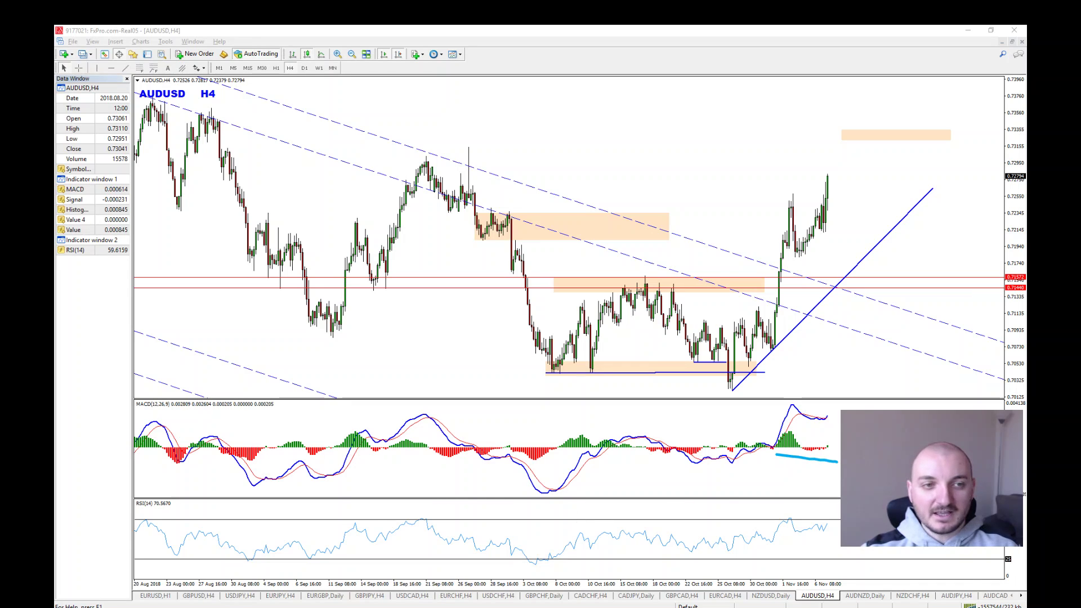
key(ctrl+z)
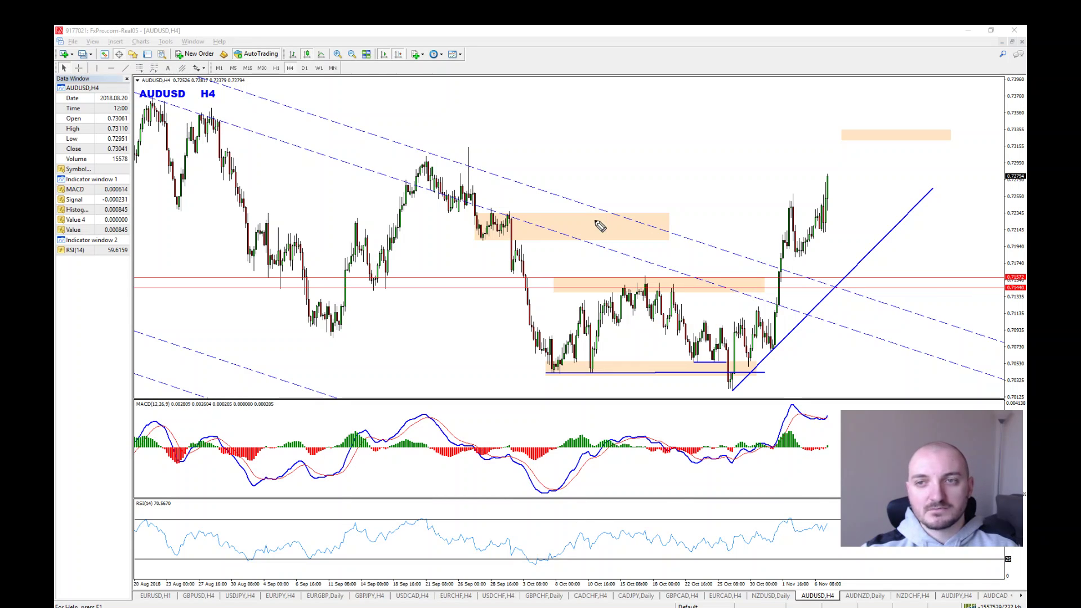
mouse_move(462, 322)
mouse_down()
mouse_move(634, 437)
mouse_move(929, 220)
mouse_up()
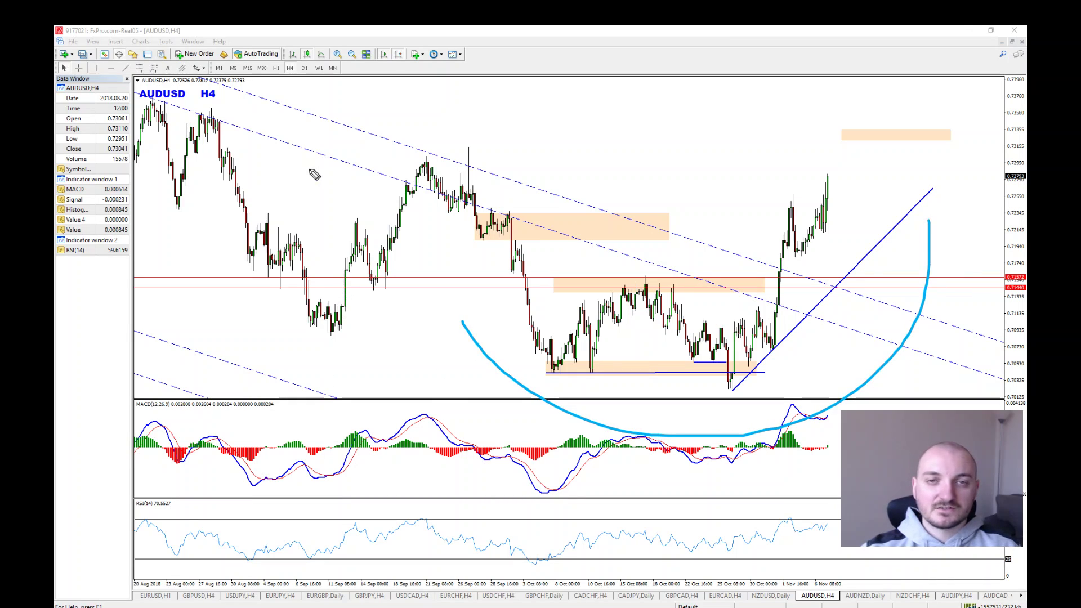
On the AUDUSD daily chart, draw an arrow along the downtrend, mark its swing highs and lows, and clear the marks
click(304, 68)
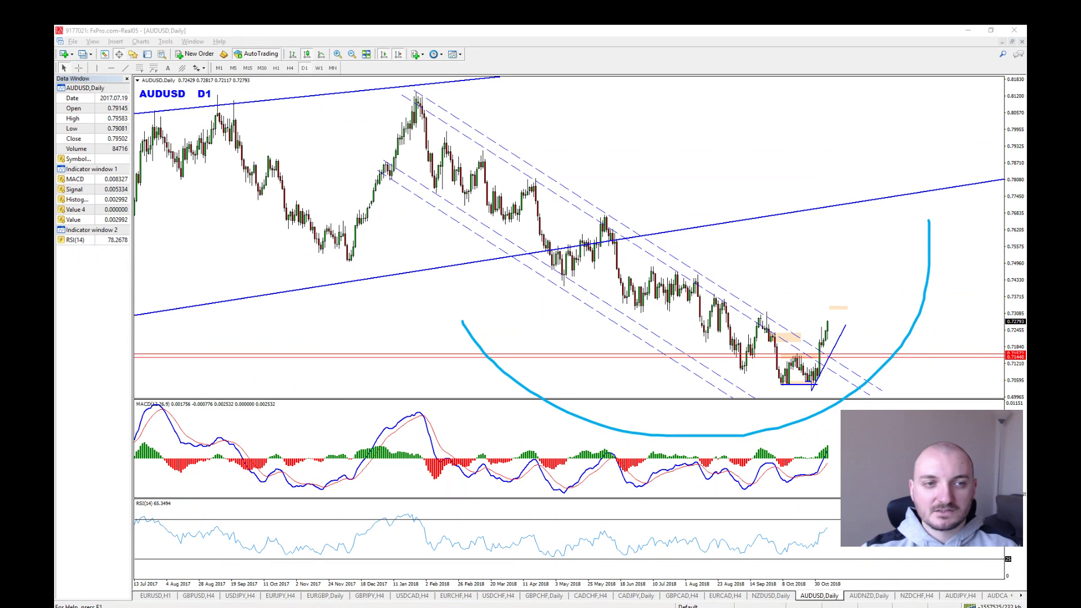
mouse_move(556, 141)
mouse_down()
mouse_move(792, 280)
mouse_move(766, 294)
mouse_up()
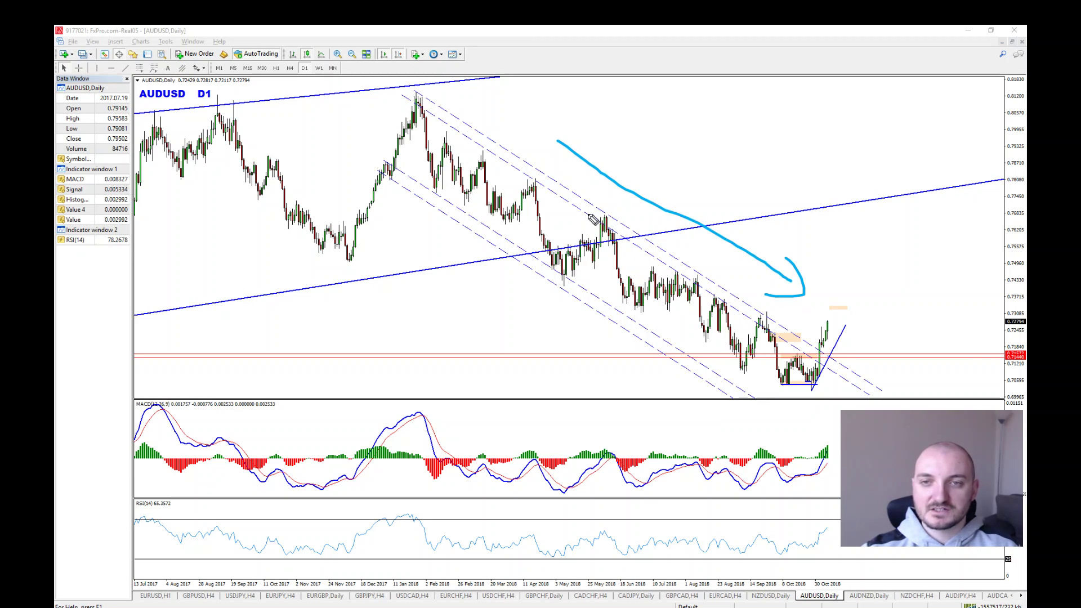
drag(589, 215, 622, 220)
drag(659, 266, 688, 271)
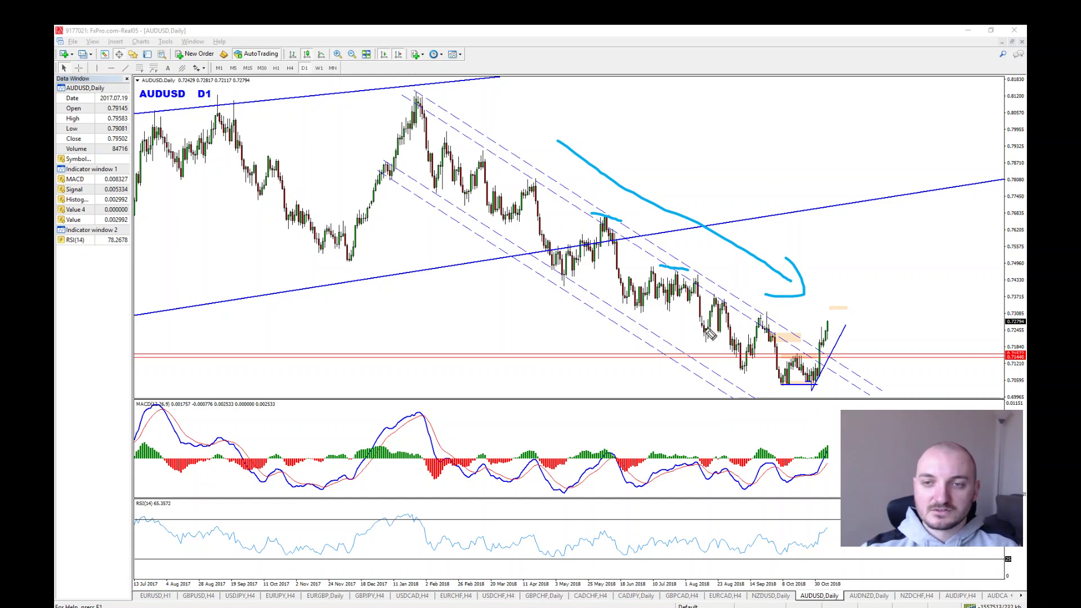
drag(699, 339, 768, 386)
drag(756, 299, 777, 315)
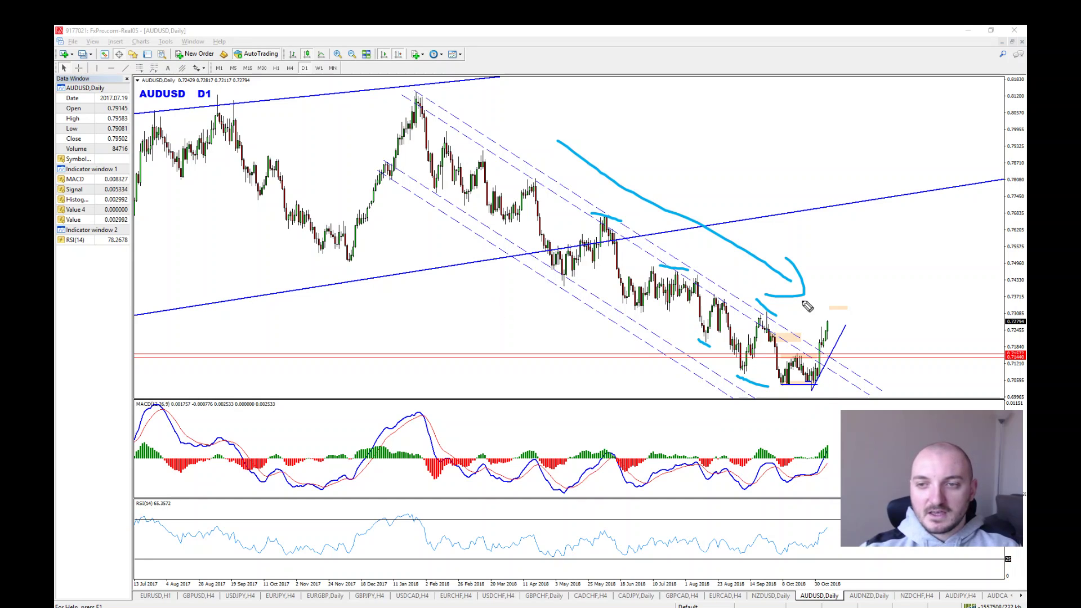
key(e)
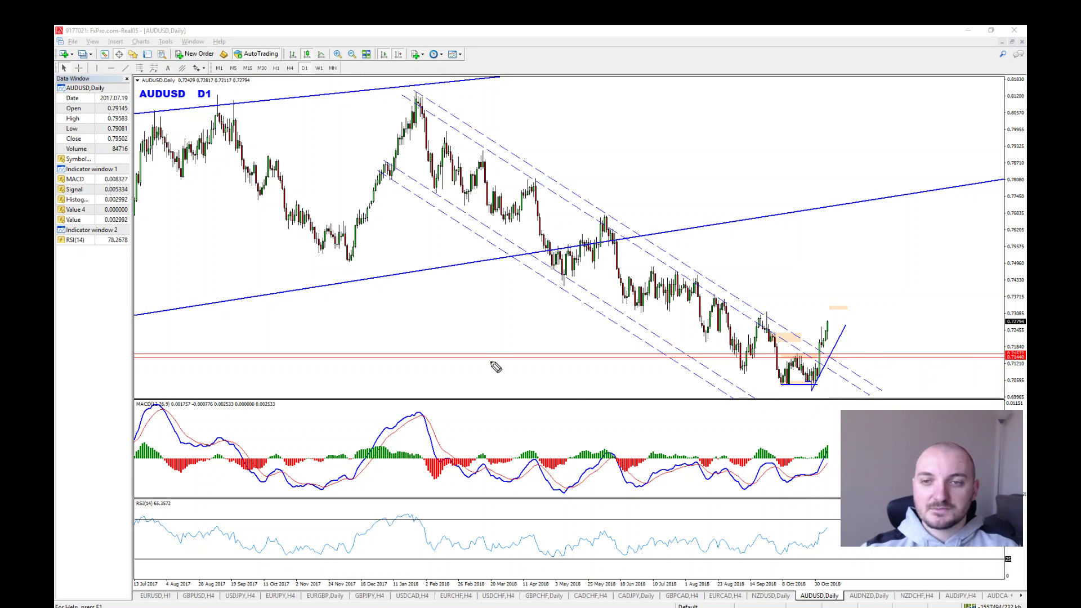
Mark the latest low with a rising stroke, circle the breakout above the descending channel, and clear the daily chart's marks
drag(450, 296, 473, 340)
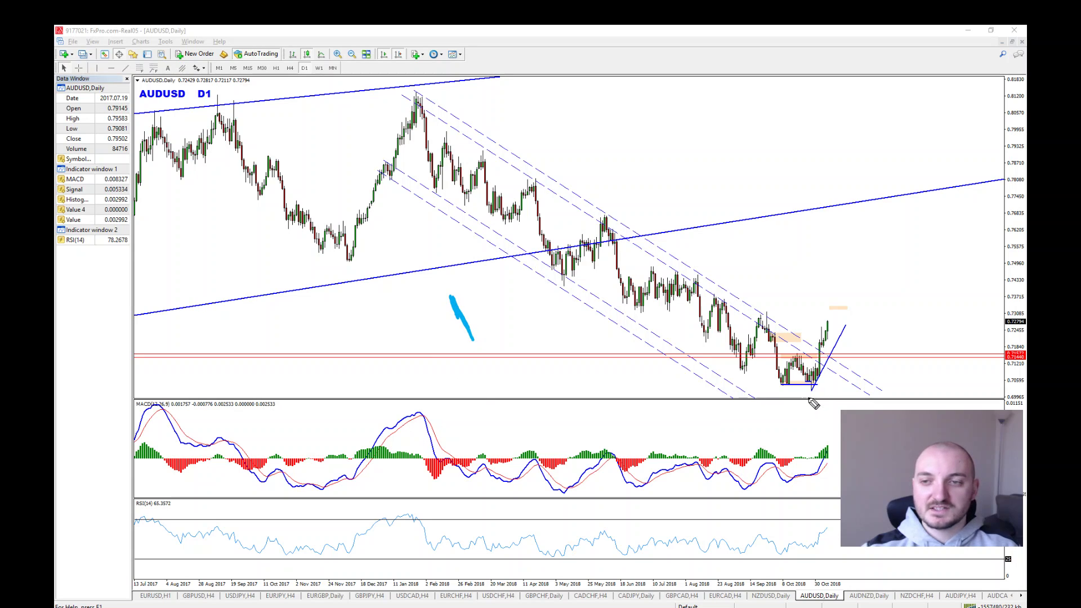
drag(811, 400, 850, 377)
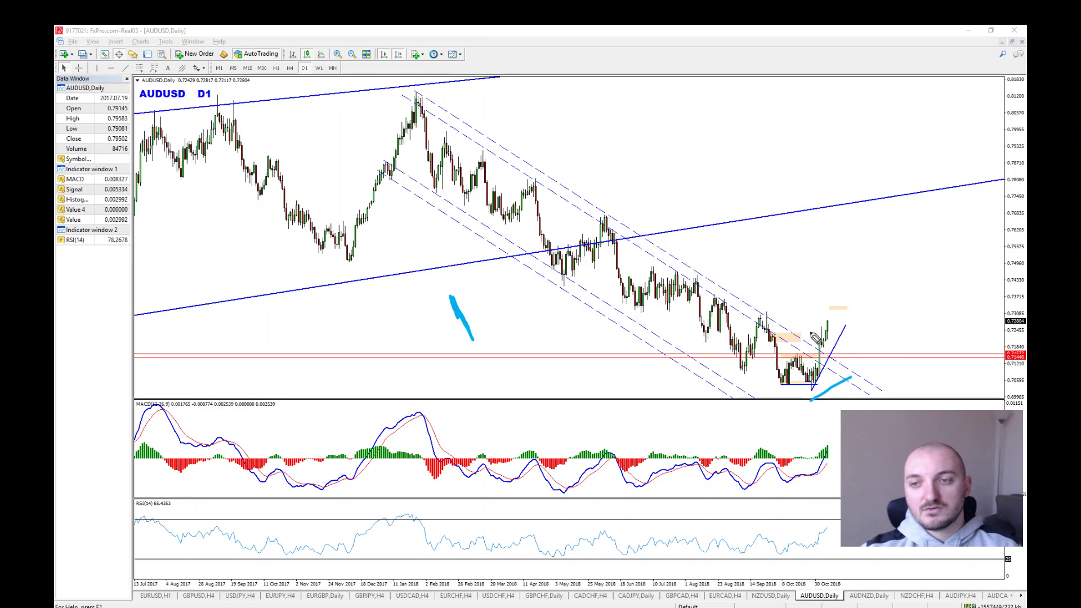
mouse_move(814, 336)
mouse_down()
mouse_move(831, 345)
mouse_move(805, 352)
mouse_move(818, 329)
mouse_up()
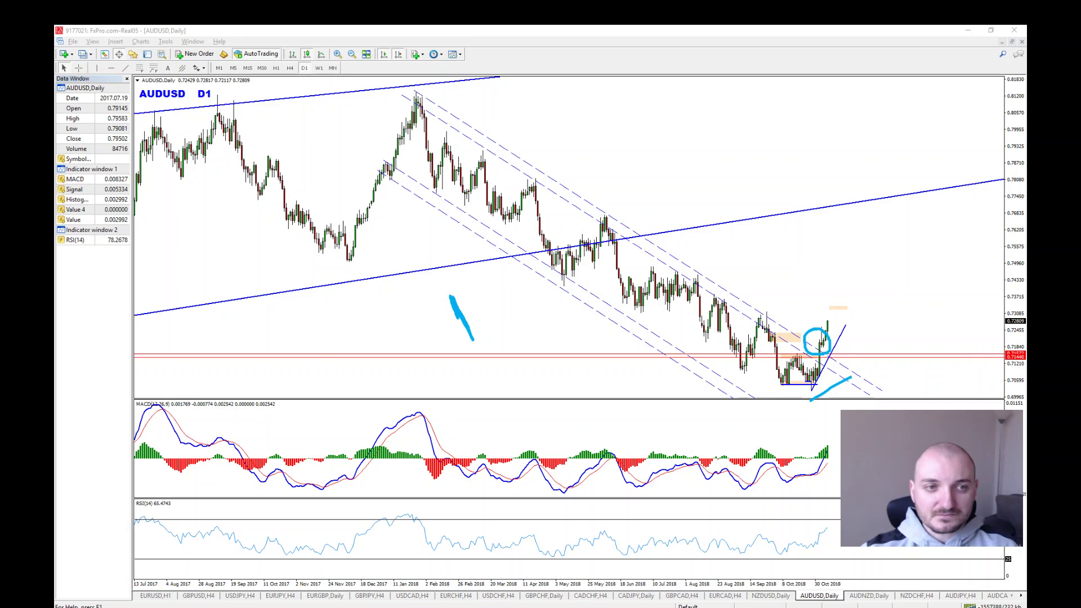
key(Escape)
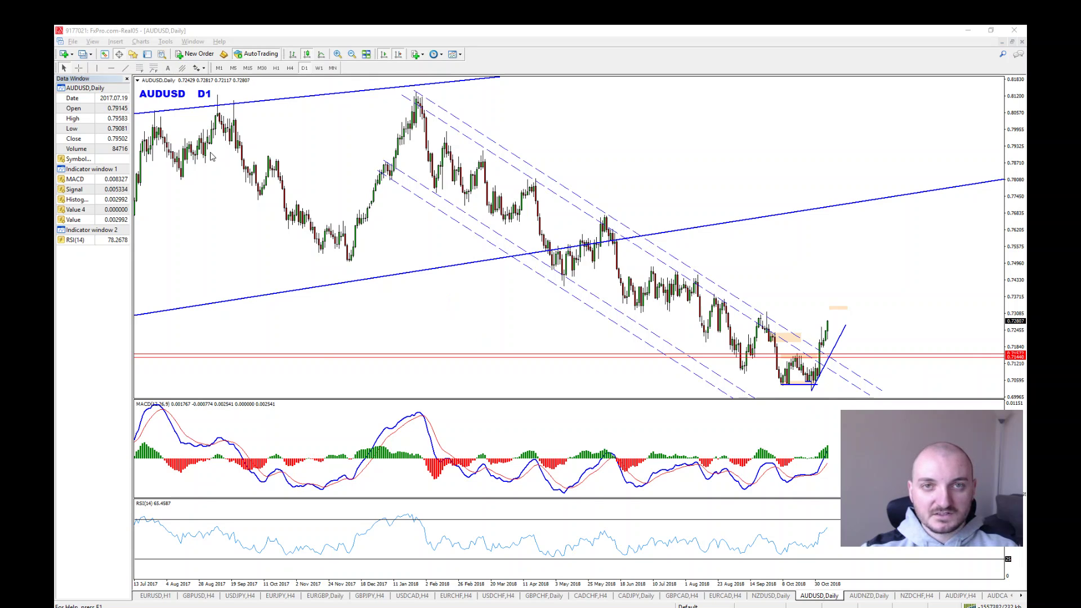
Switch AUDUSD to H4, enlarge the MACD pane to examine the November histogram bars, and shrink the pane again
click(290, 67)
middle_click(769, 458)
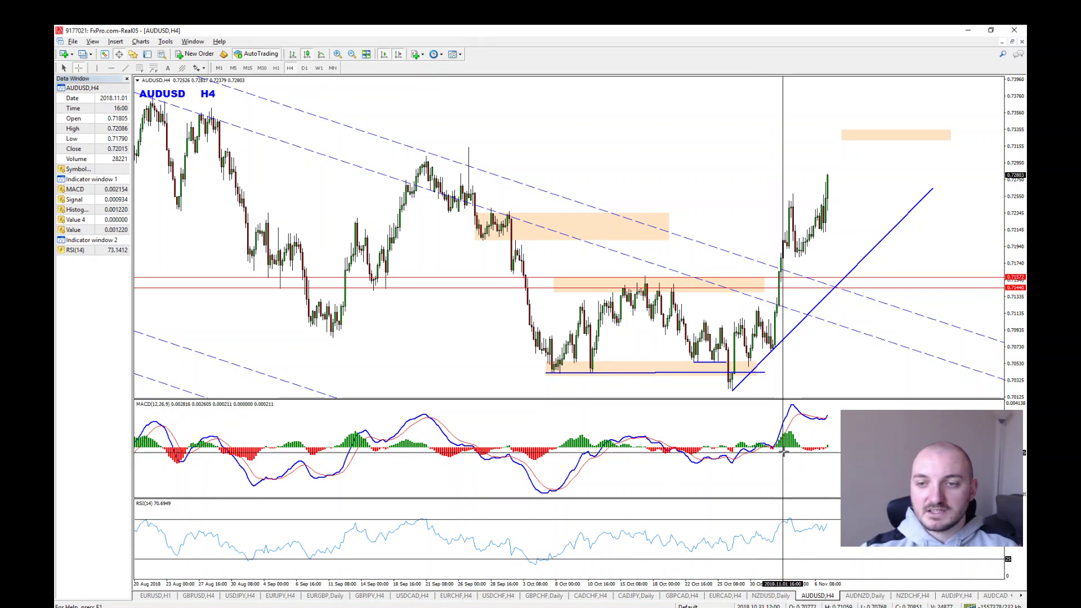
middle_click(790, 450)
drag(796, 398, 797, 148)
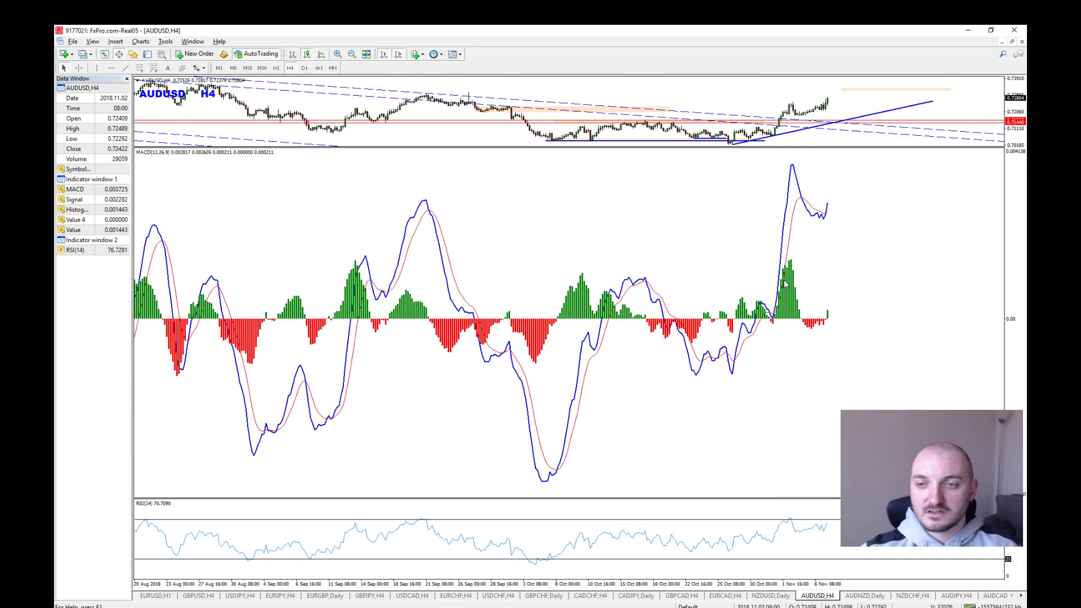
middle_click(798, 319)
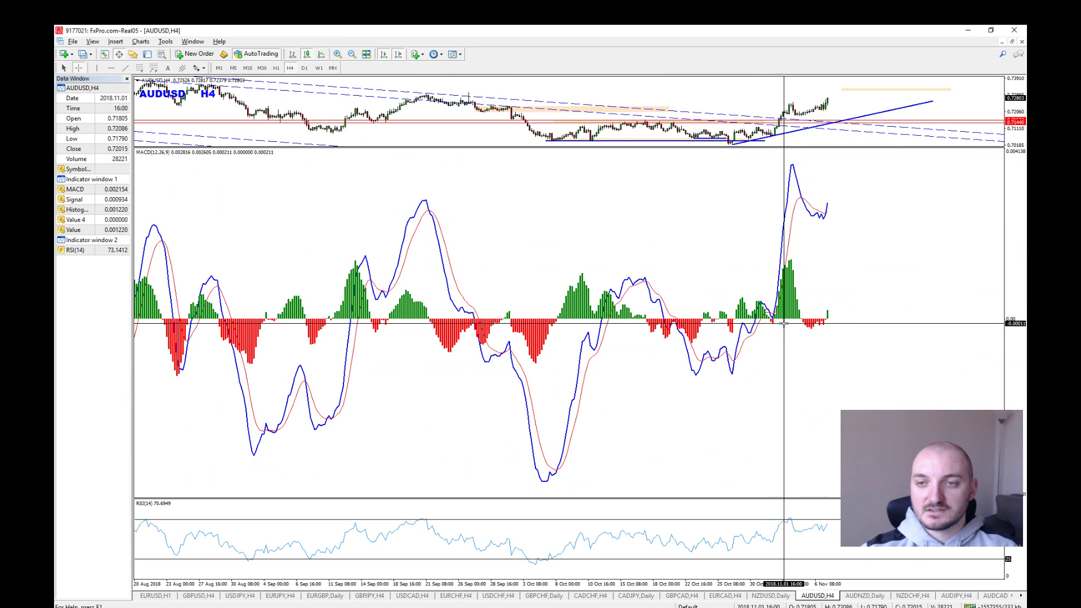
drag(772, 324, 831, 337)
drag(791, 148, 762, 375)
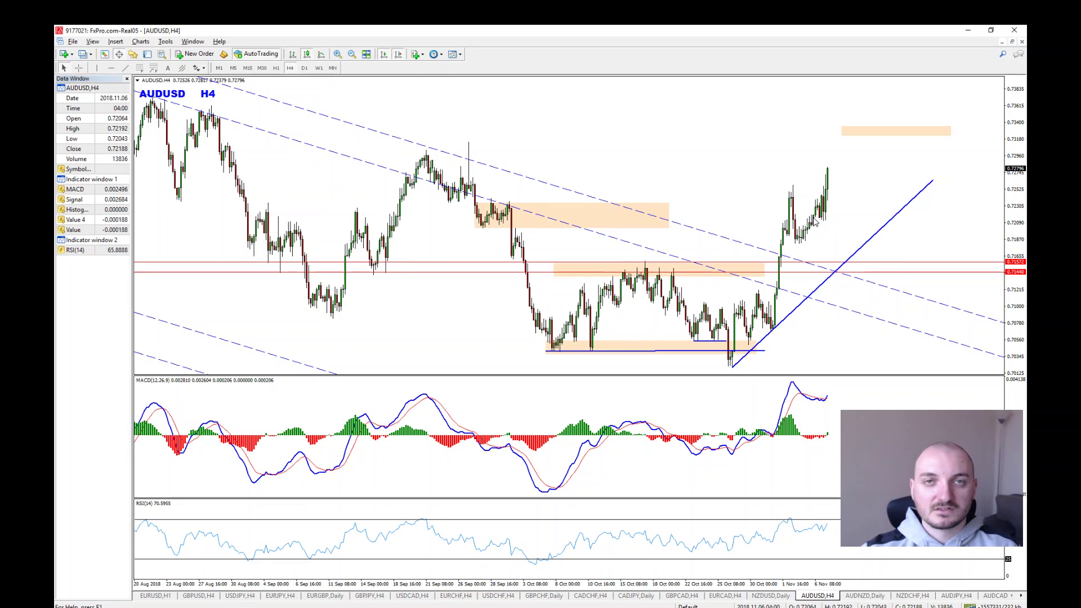
Switch AUDUSD to M30 and examine the 5 November lows and the preceding swing high against the MACD
click(276, 67)
click(262, 67)
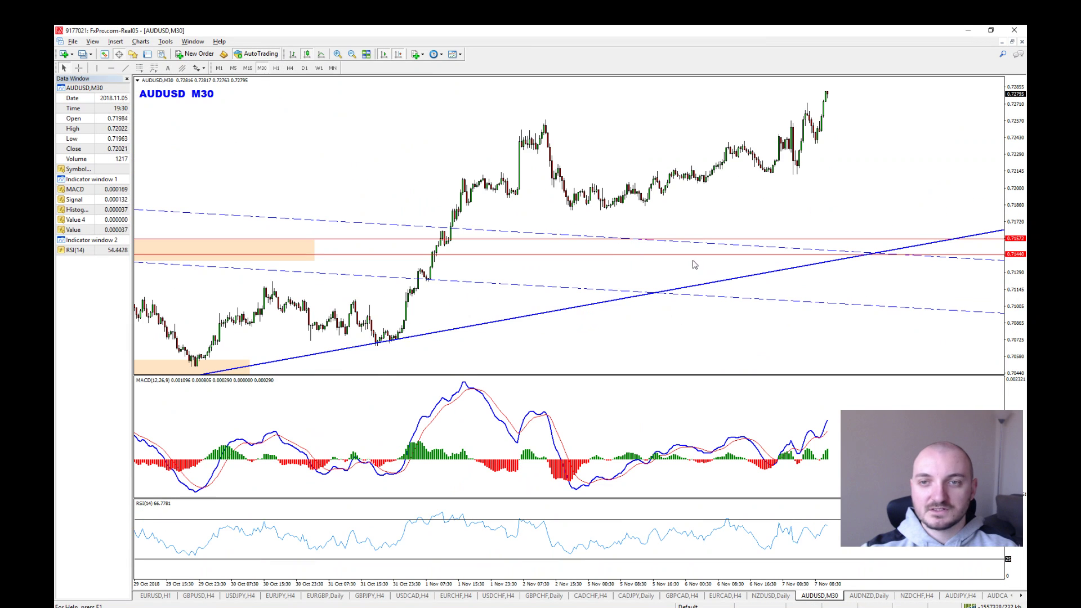
middle_click(621, 215)
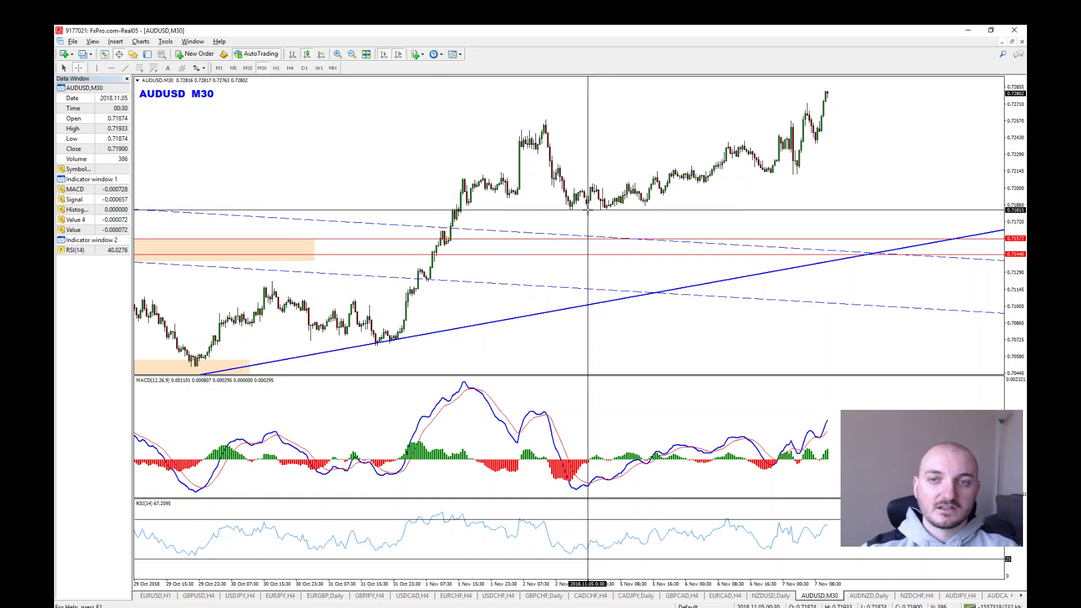
drag(576, 494, 659, 473)
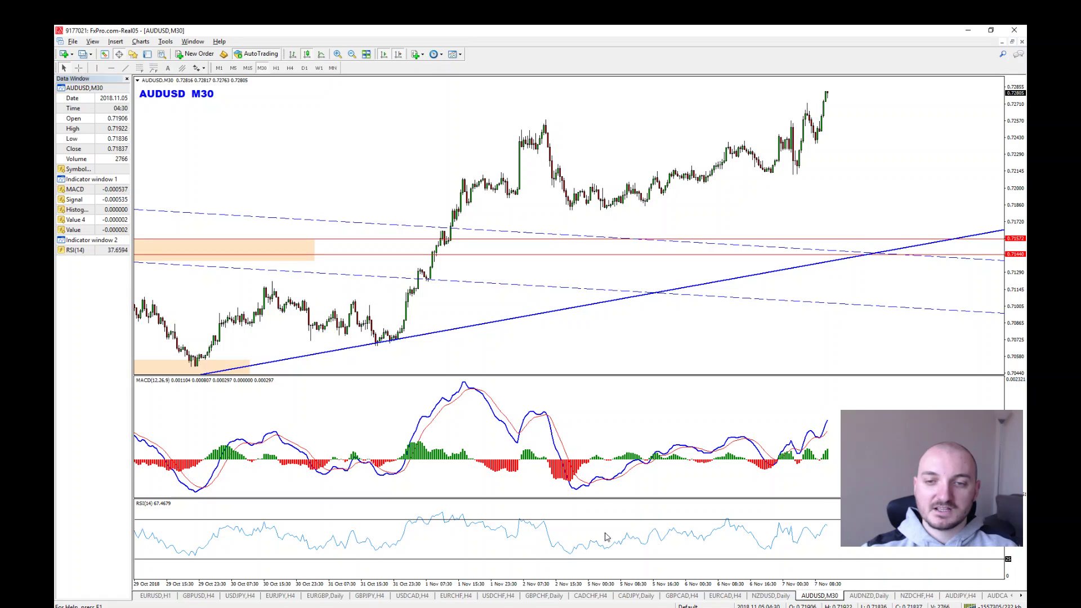
middle_click(603, 152)
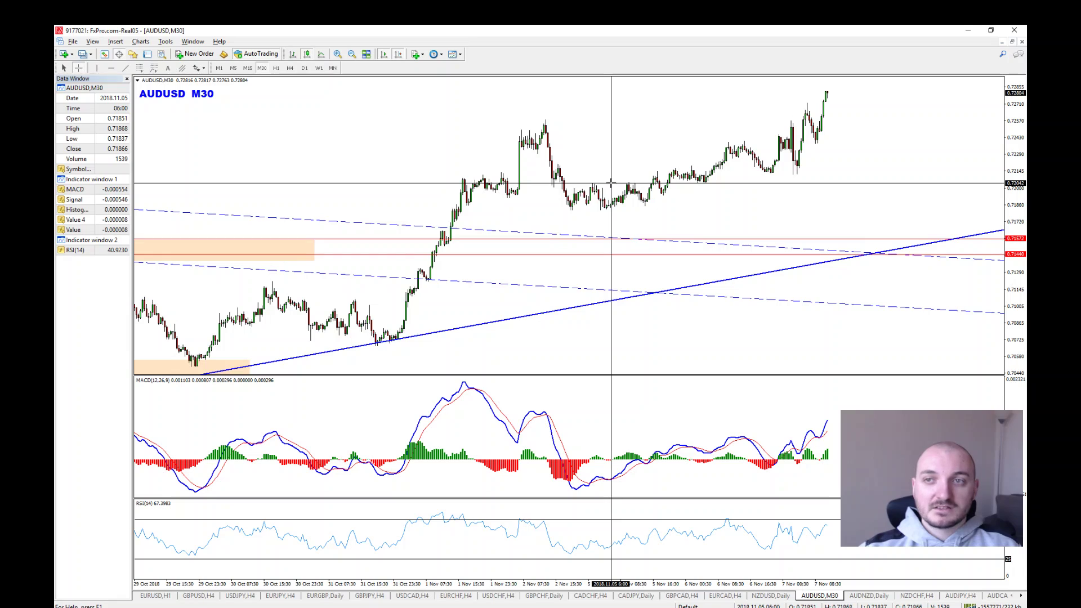
drag(611, 183, 534, 124)
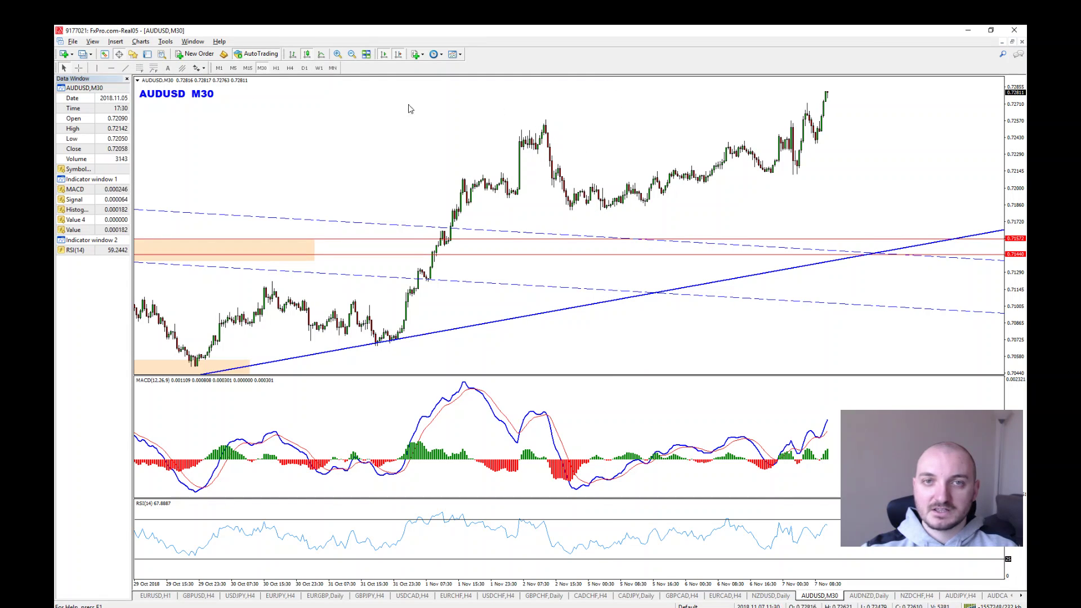
On the H4 chart, trace the rising waves from the late October low to the current price and mark the declining MACD peaks
click(290, 68)
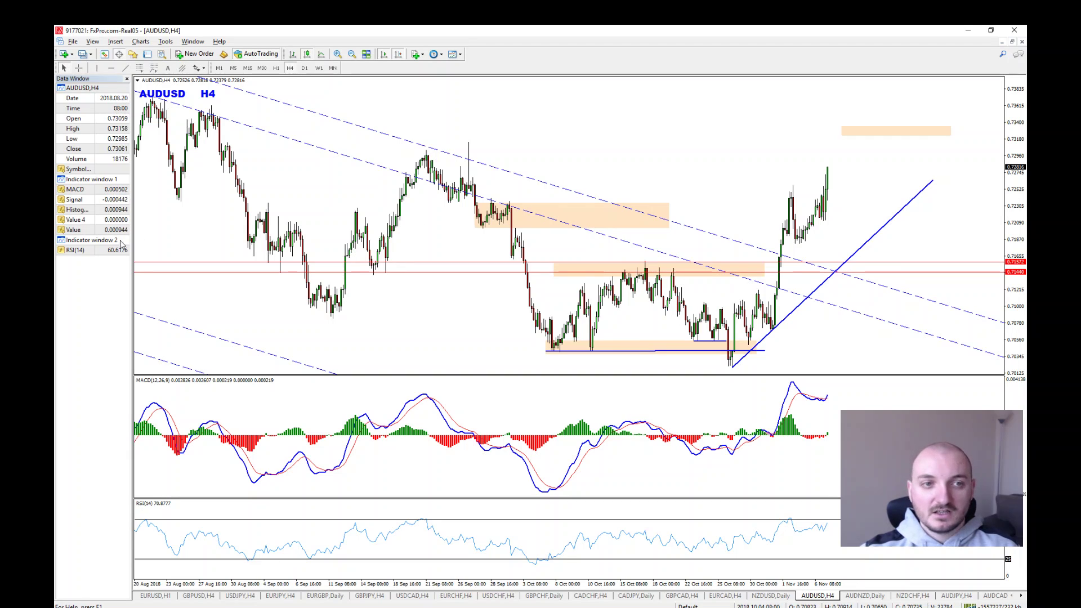
key(ctrl+shift+3)
mouse_move(714, 371)
mouse_down()
mouse_move(770, 328)
mouse_move(793, 203)
mouse_move(820, 210)
mouse_move(832, 159)
mouse_up()
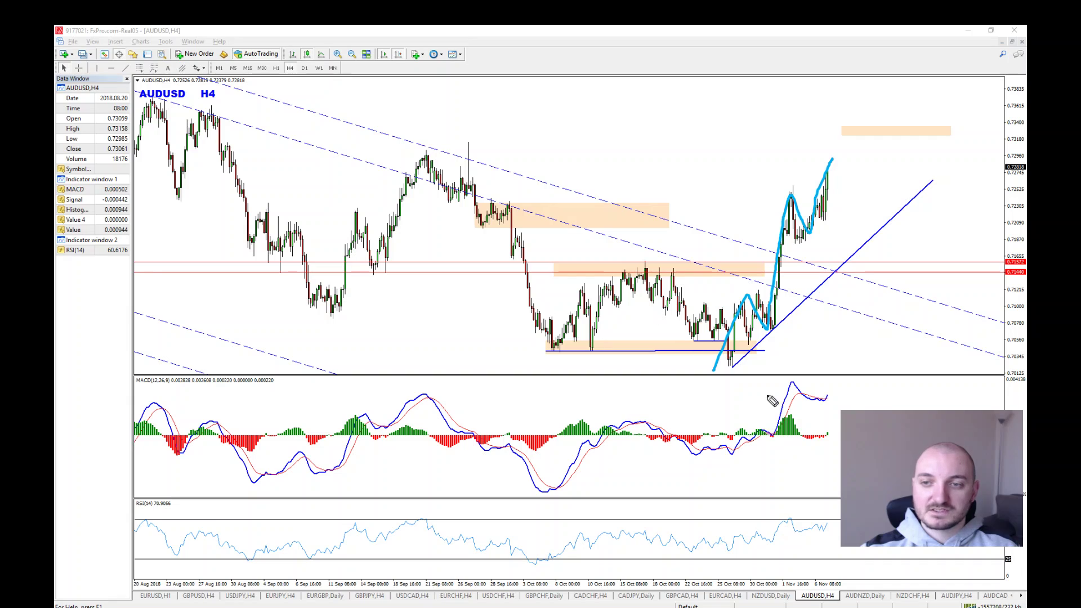
drag(795, 370, 850, 387)
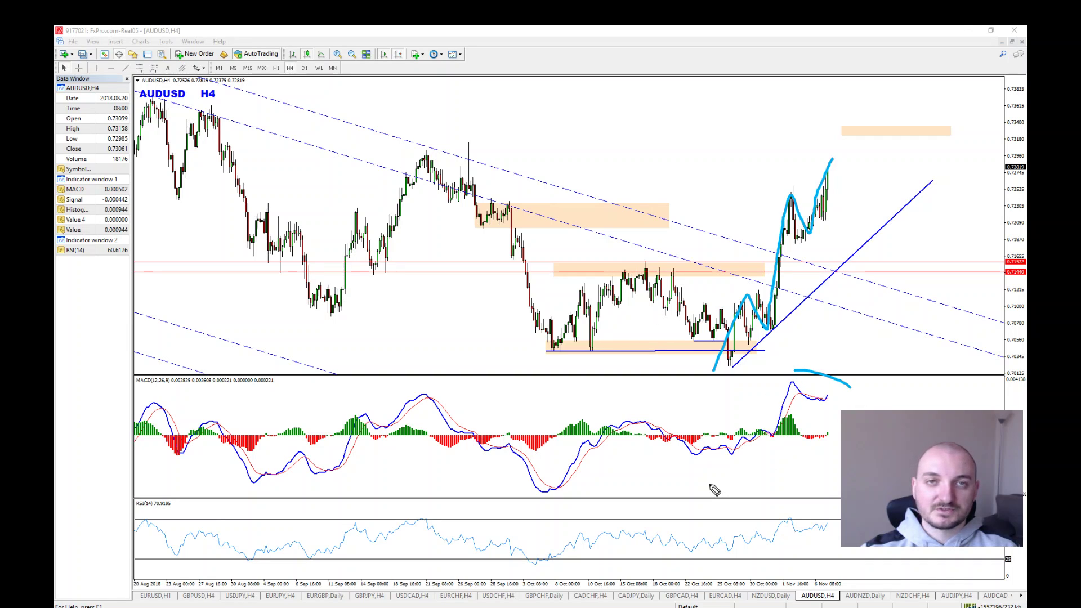
Underline and circle the late September highs, circle the two August peaks, and clear all freehand marks
mouse_move(384, 152)
mouse_down()
mouse_move(492, 152)
mouse_move(402, 156)
mouse_move(483, 148)
mouse_up()
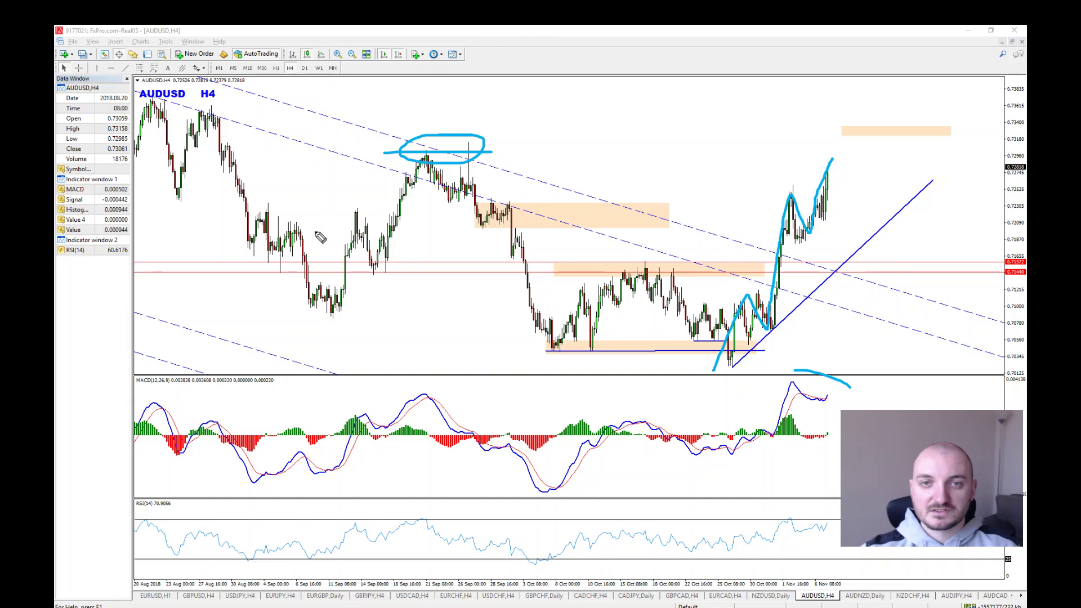
mouse_move(159, 99)
mouse_down()
mouse_move(138, 120)
mouse_move(192, 101)
mouse_up()
drag(410, 167, 420, 147)
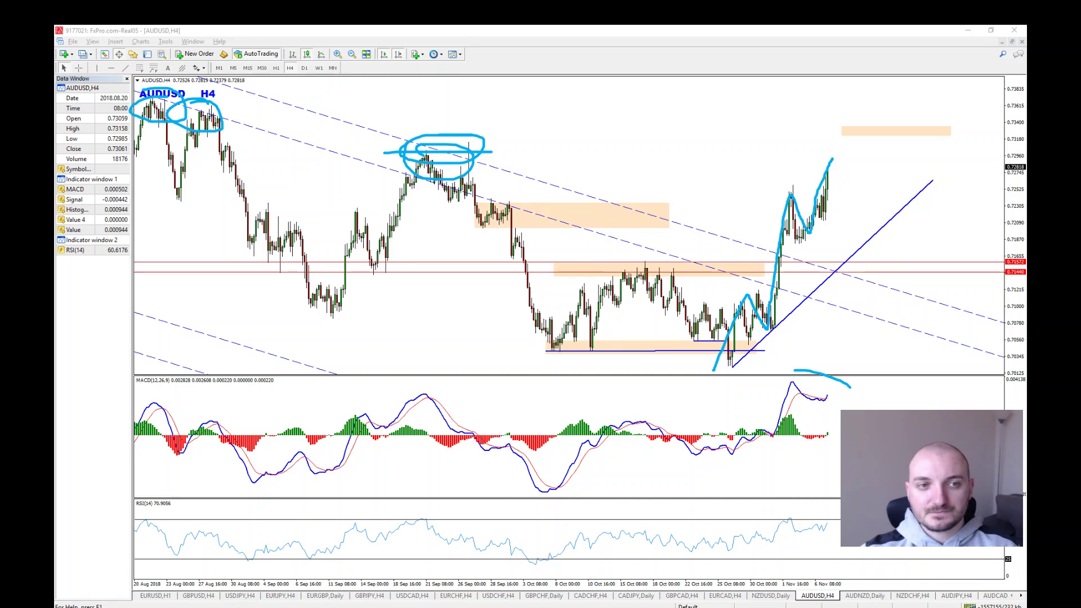
key(e)
Place a Fibonacci expansion from the late October low to the following swing high, with its third point at the pullback low
click(154, 68)
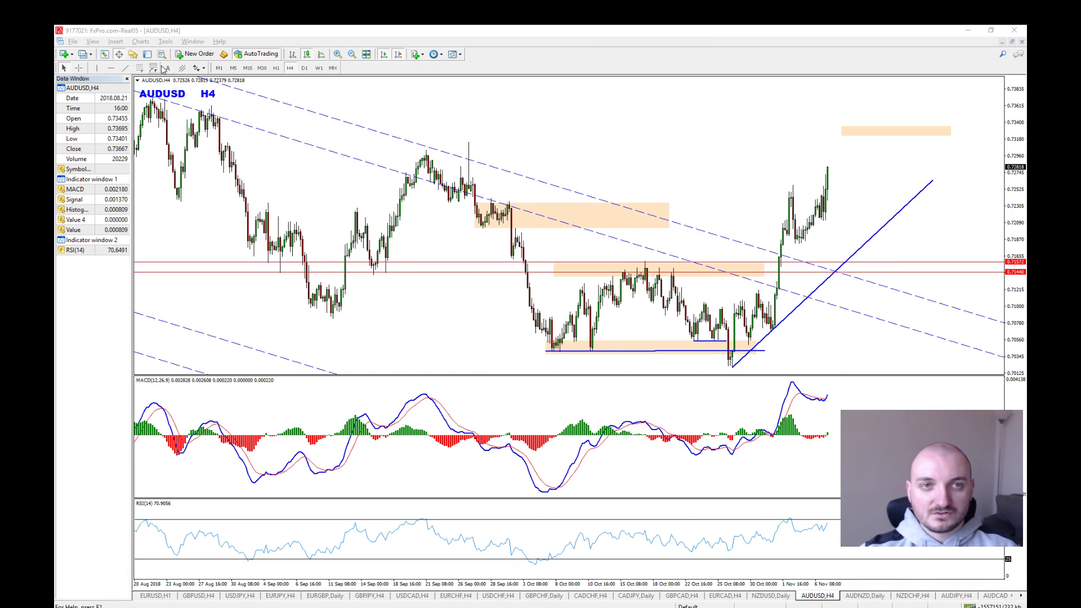
drag(735, 365, 757, 290)
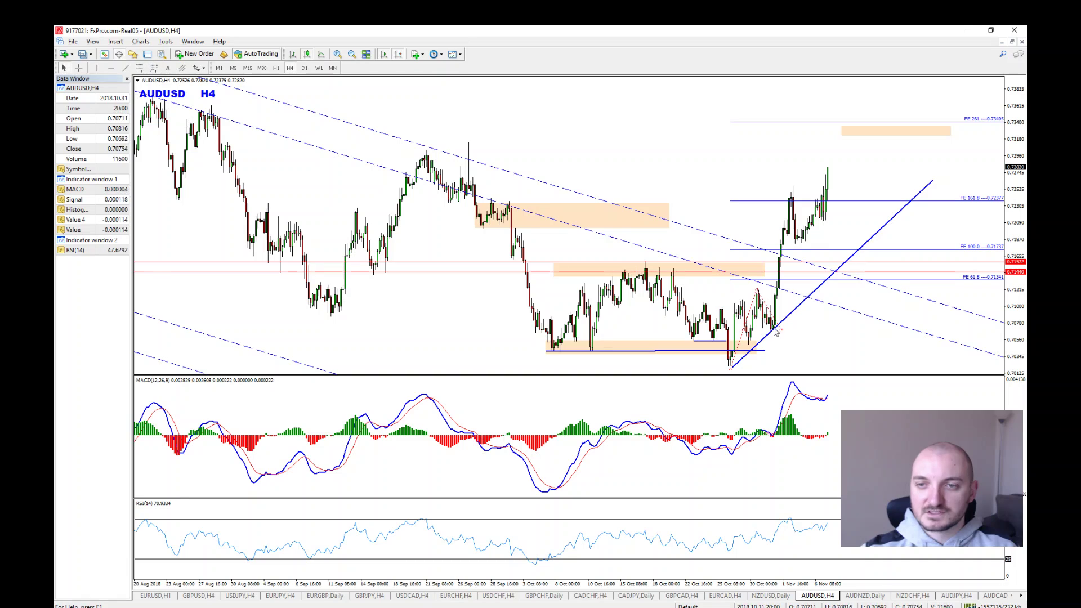
drag(779, 328, 736, 329)
Place a second Fibonacci expansion from the late October low to the early November high, with its third point at the following pullback low
drag(748, 288, 793, 184)
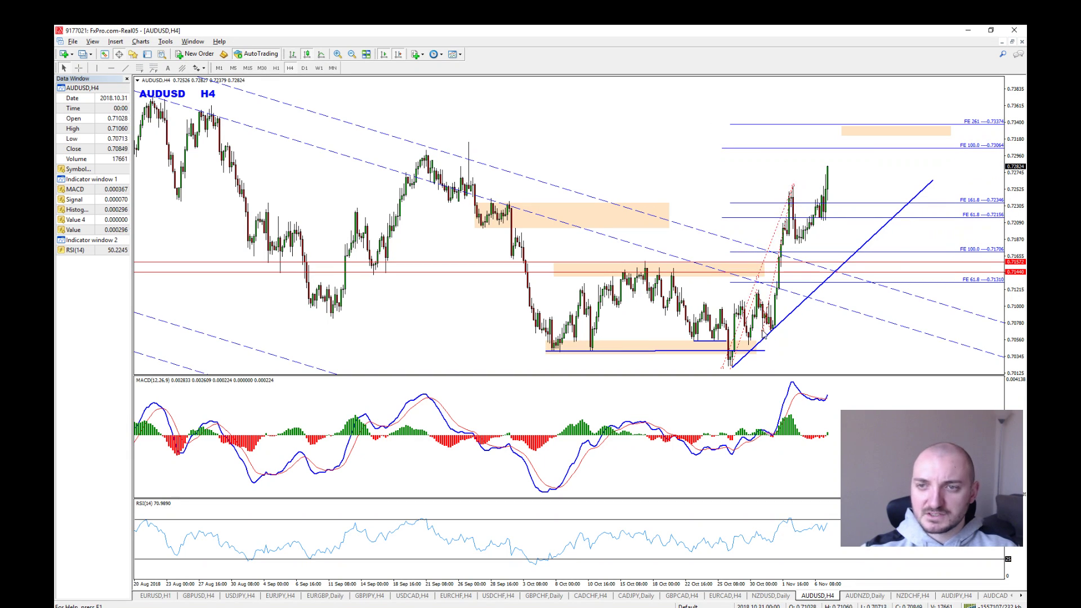
drag(763, 330, 797, 243)
double_click(796, 244)
Examine with the crosshair the orange target zone near the 261 and 61.8 expansion levels above the current price
middle_click(732, 242)
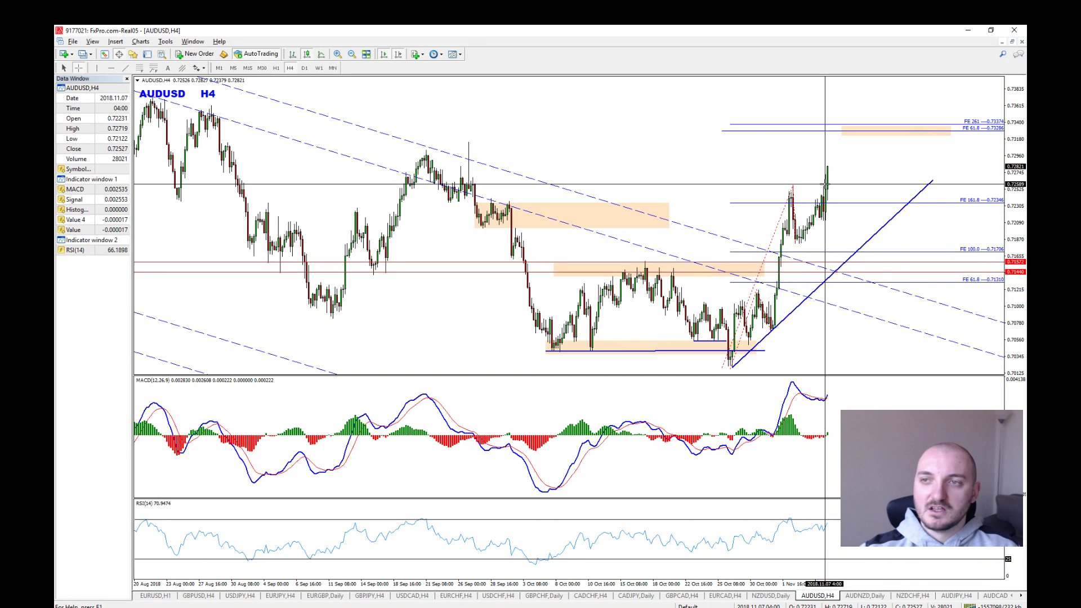
middle_click(902, 127)
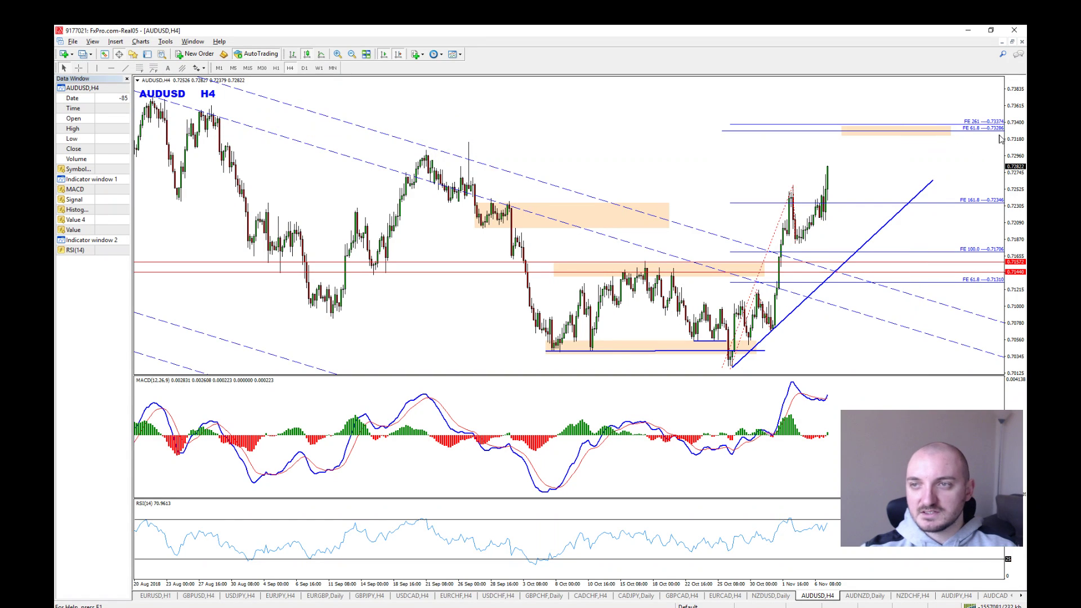
middle_click(831, 148)
middle_click(850, 128)
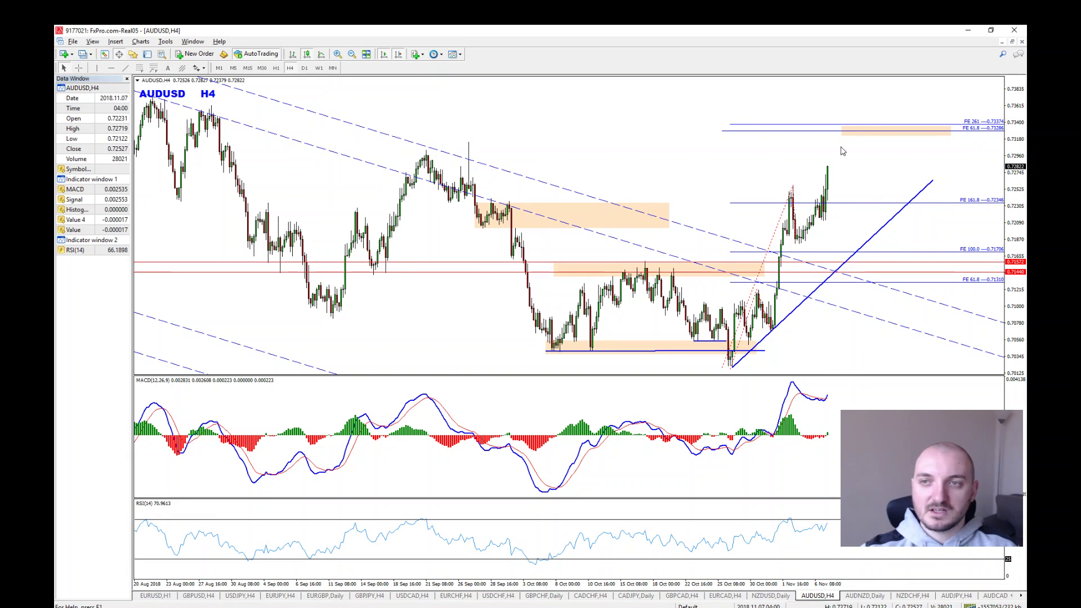
Mark the MACD peak level, sketch projected price paths through the orange target zone with a pullback and renewed rally, and clear the marks
key(ctrl+2)
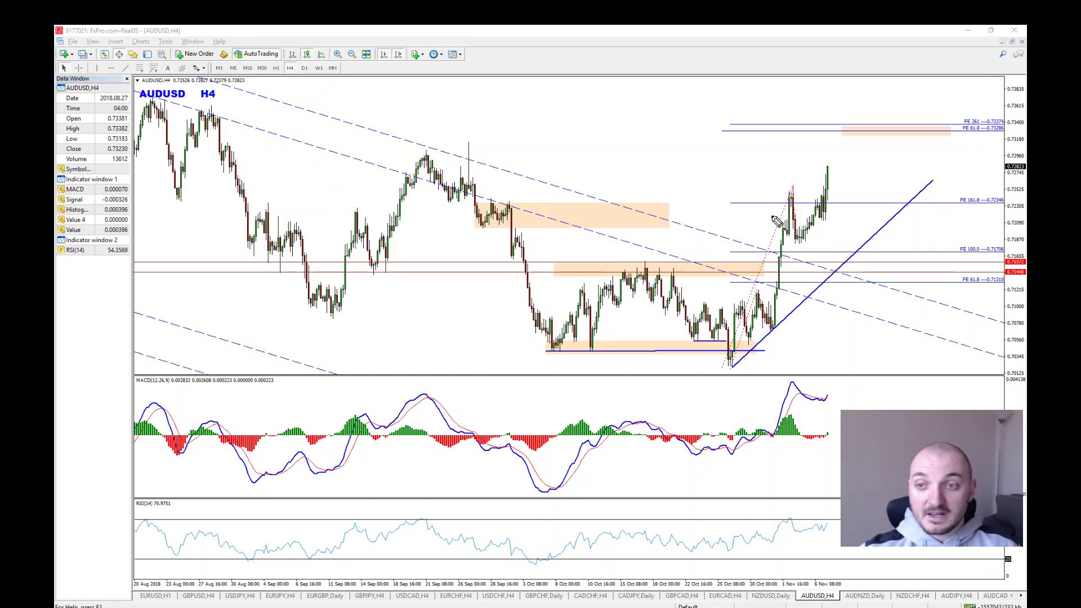
drag(787, 380, 894, 379)
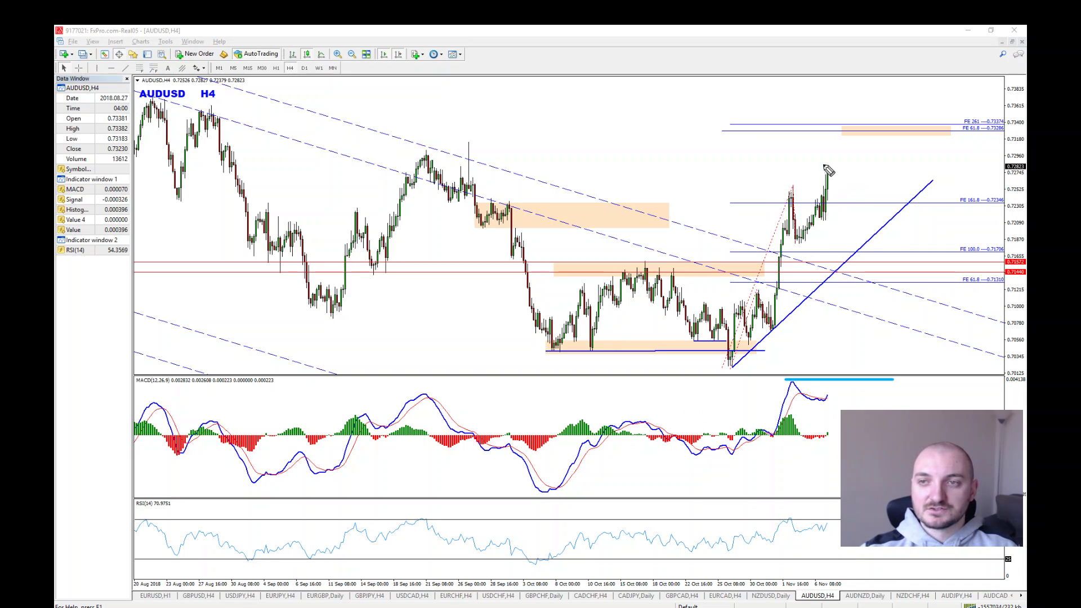
mouse_move(776, 182)
mouse_down()
mouse_move(798, 164)
mouse_move(866, 165)
mouse_move(924, 104)
mouse_move(931, 77)
mouse_up()
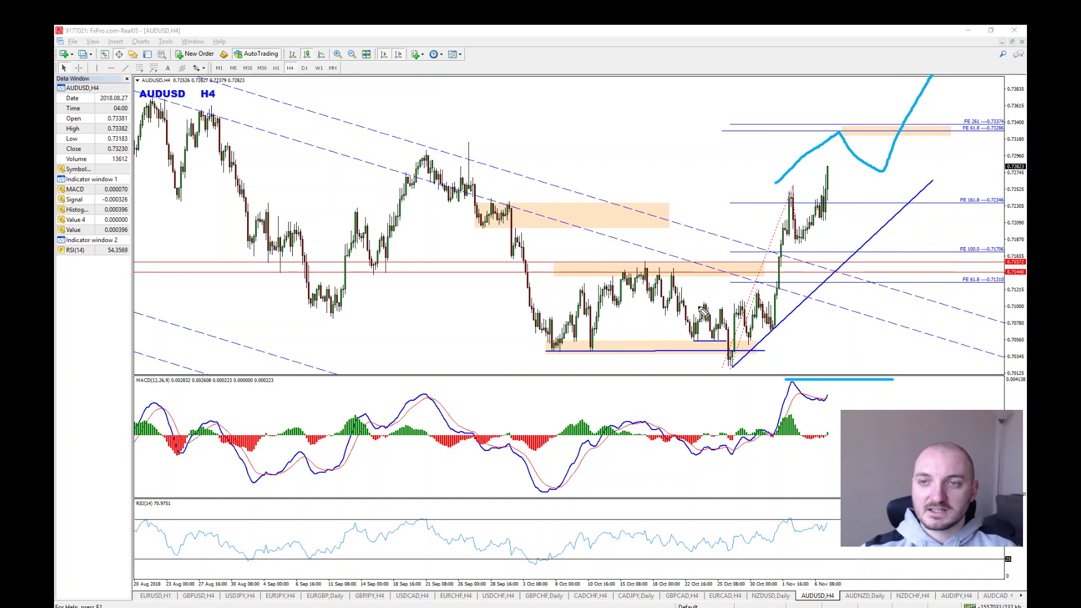
mouse_move(705, 370)
mouse_down()
mouse_move(800, 243)
mouse_move(847, 133)
mouse_up()
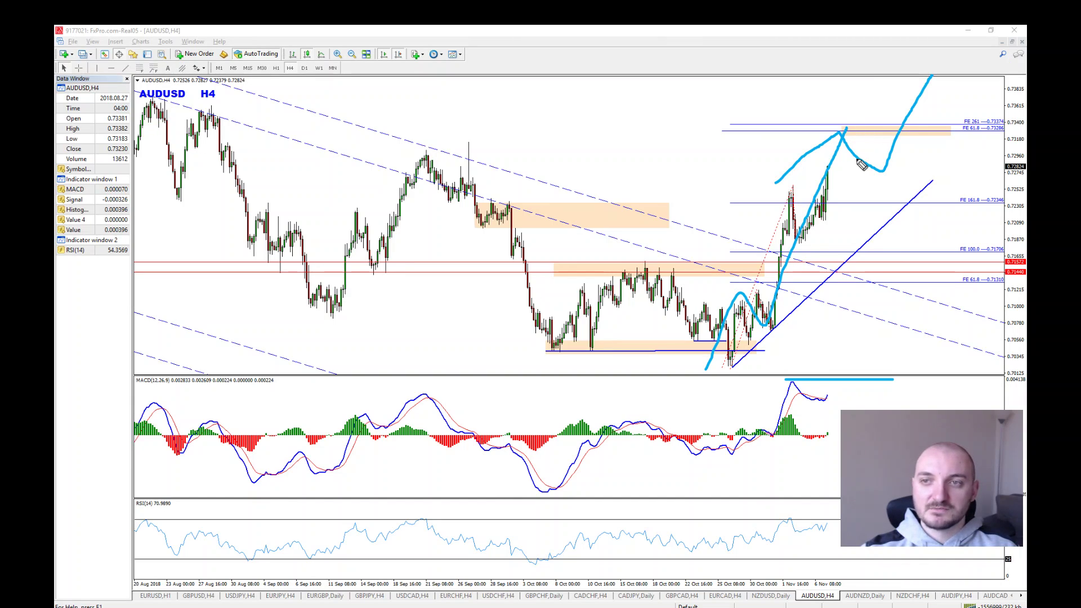
drag(845, 132, 936, 54)
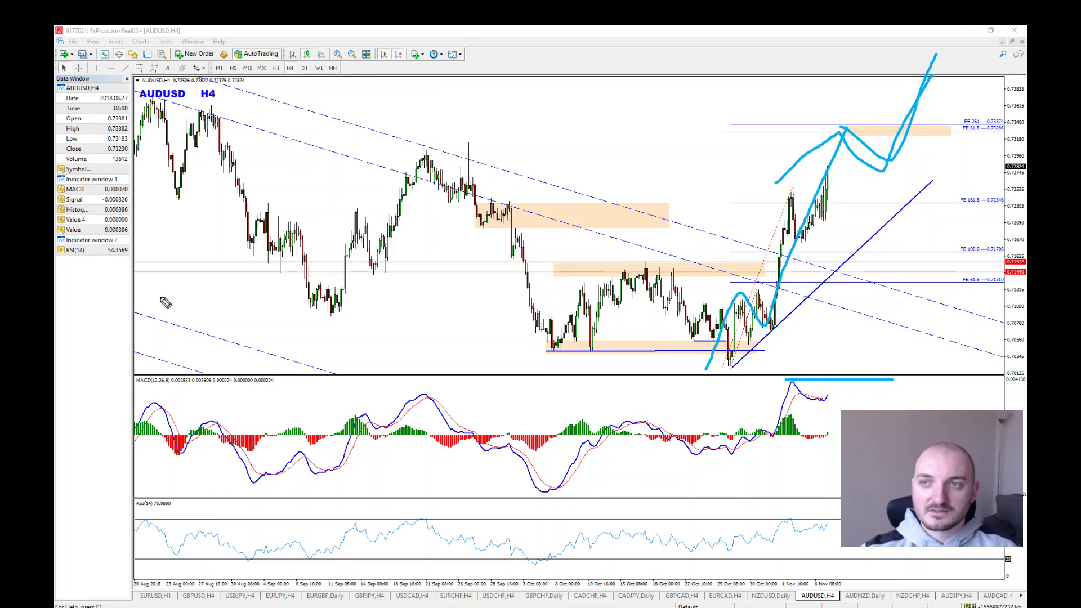
key(e)
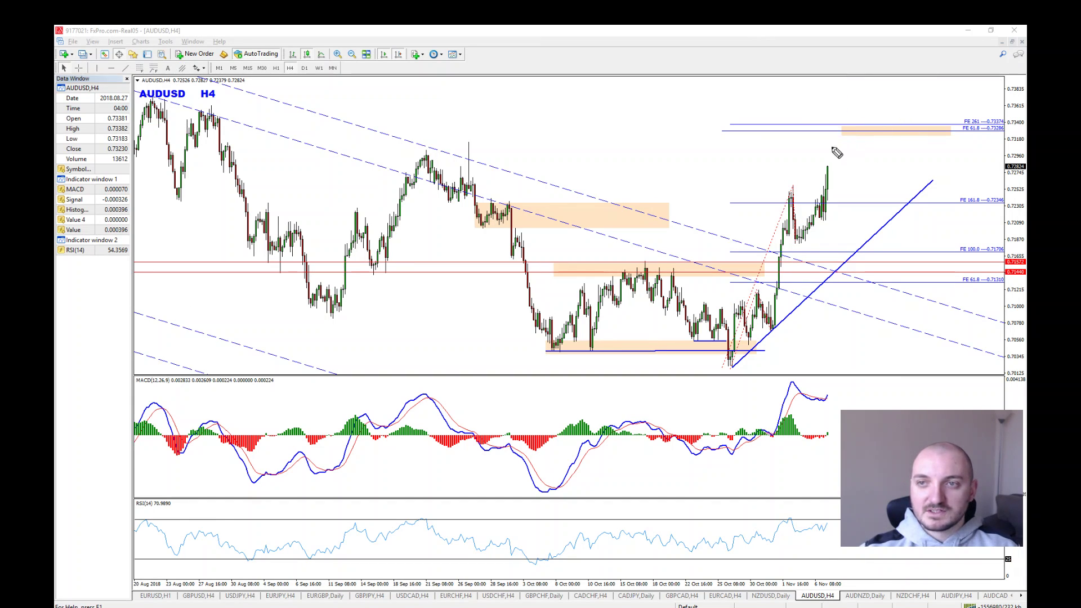
Sketch a rise to the circled target zone with a pullback to a boxed band at the 161.8 expansion level, and draw an arrow above the MACD peak
mouse_move(823, 213)
mouse_down()
mouse_move(858, 130)
mouse_move(908, 193)
mouse_up()
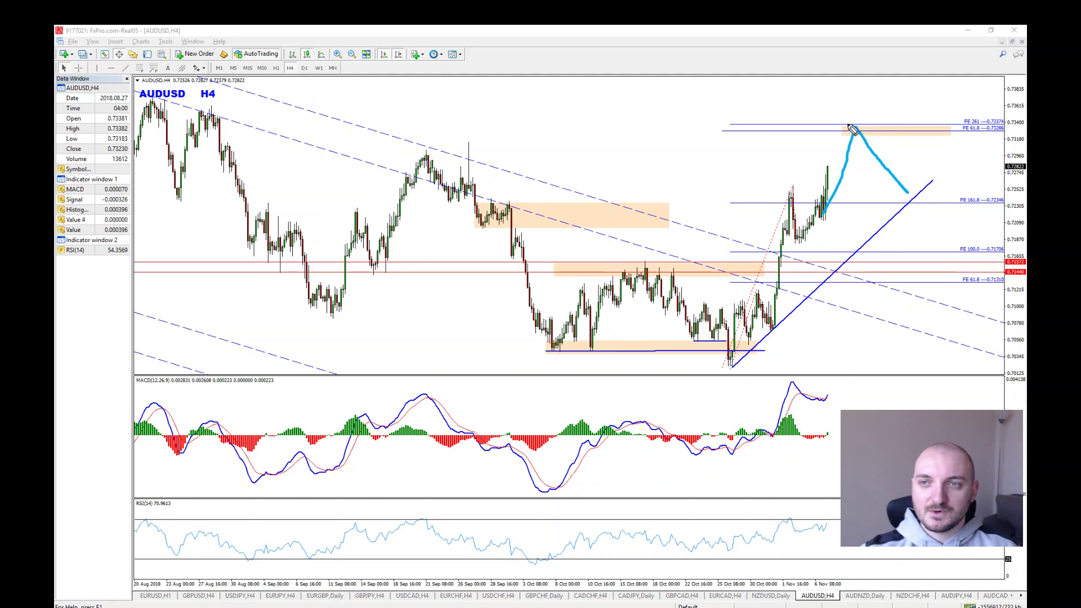
mouse_move(851, 120)
mouse_down()
mouse_move(865, 141)
mouse_move(832, 120)
mouse_up()
drag(809, 367, 839, 387)
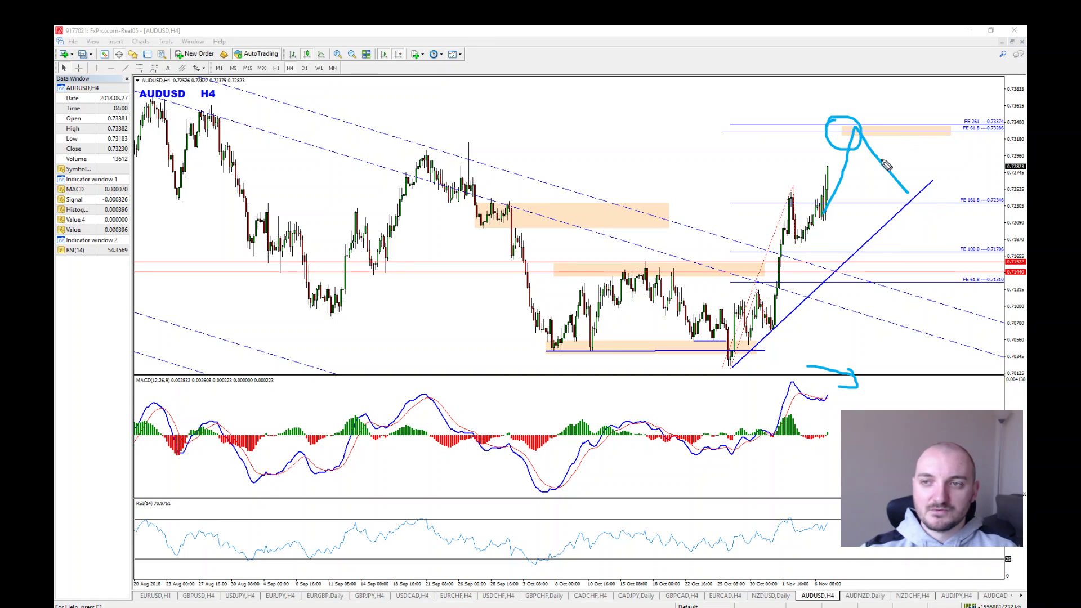
mouse_move(746, 196)
mouse_down()
mouse_move(1008, 198)
mouse_move(1011, 220)
mouse_move(743, 203)
mouse_move(772, 202)
mouse_up()
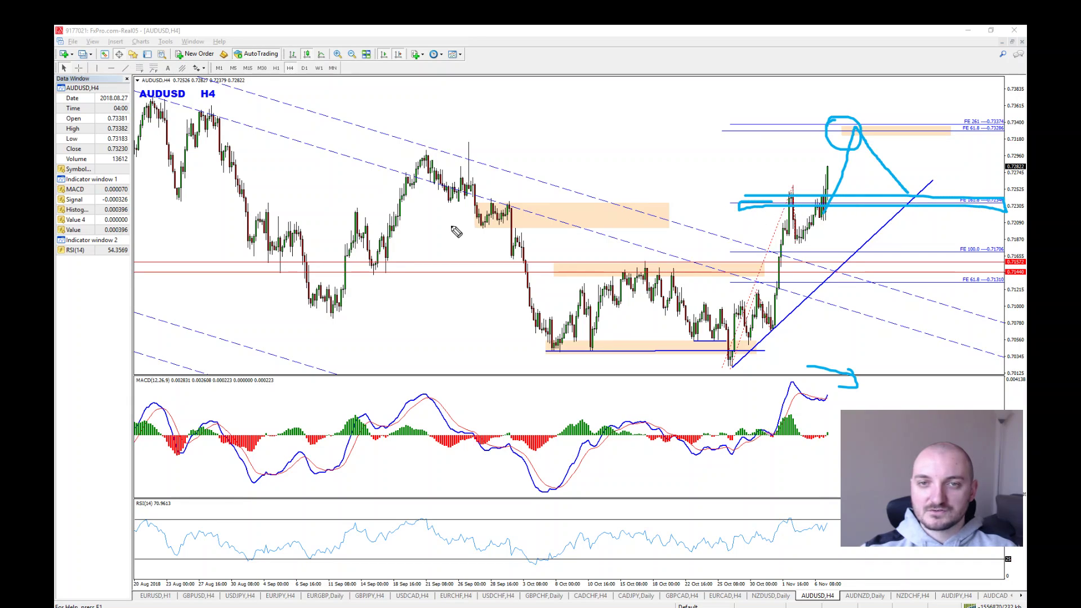
Outline the late September orange zone and the consolidation area just above it with freehand boxes
drag(462, 201, 478, 202)
mouse_move(595, 208)
mouse_down()
mouse_move(594, 235)
mouse_move(476, 204)
mouse_up()
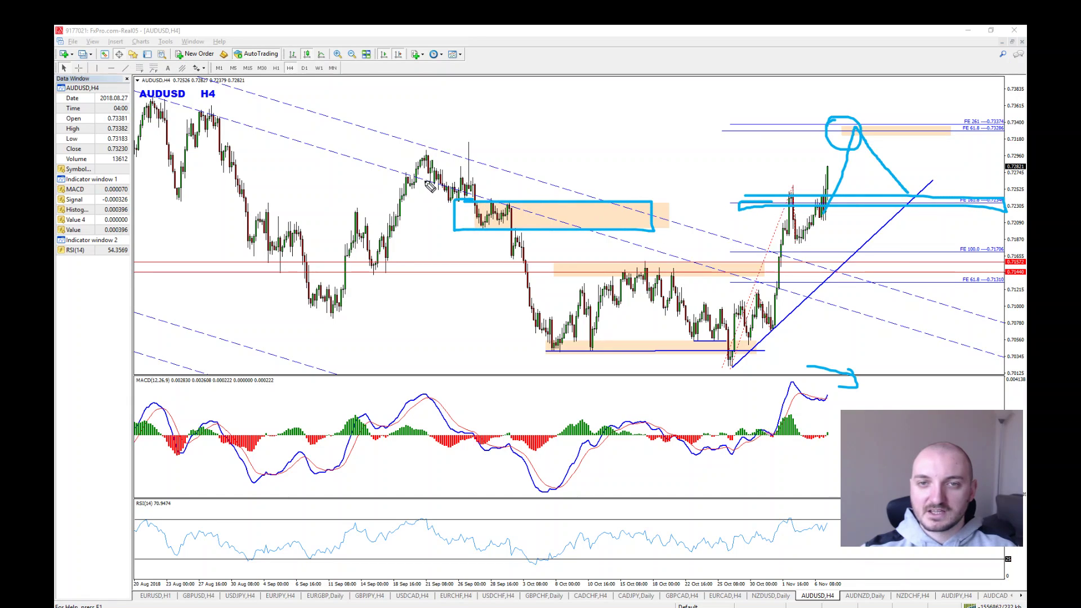
mouse_move(424, 182)
mouse_down()
mouse_move(481, 201)
mouse_move(383, 194)
mouse_move(428, 184)
mouse_up()
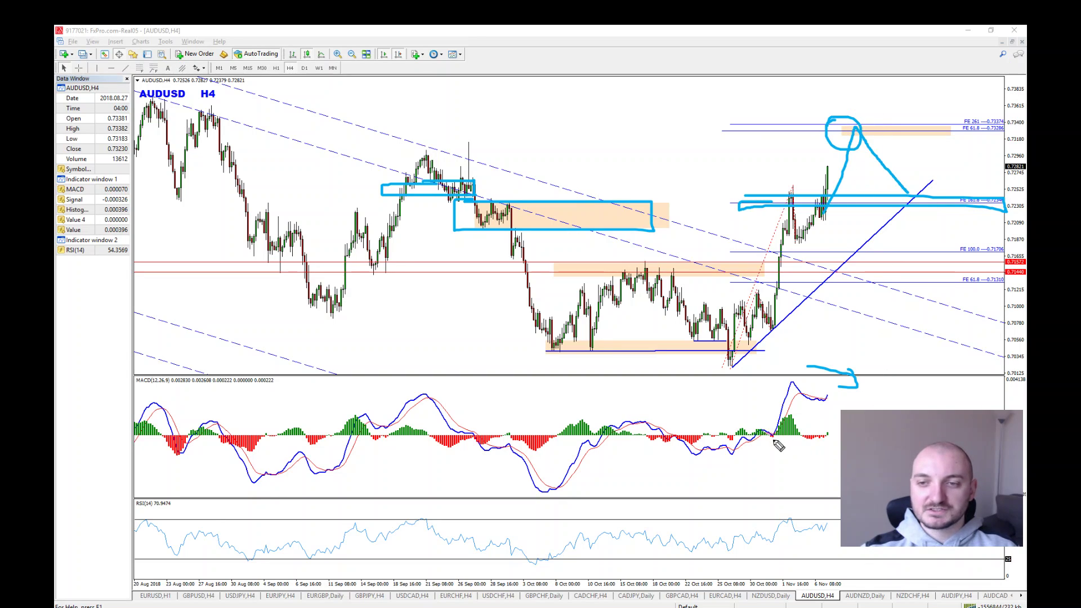
Underline the recent MACD histogram, sketch a decline from the target zone towards the rising trendline with a rebound, and clear all freehand marks
drag(819, 447, 770, 442)
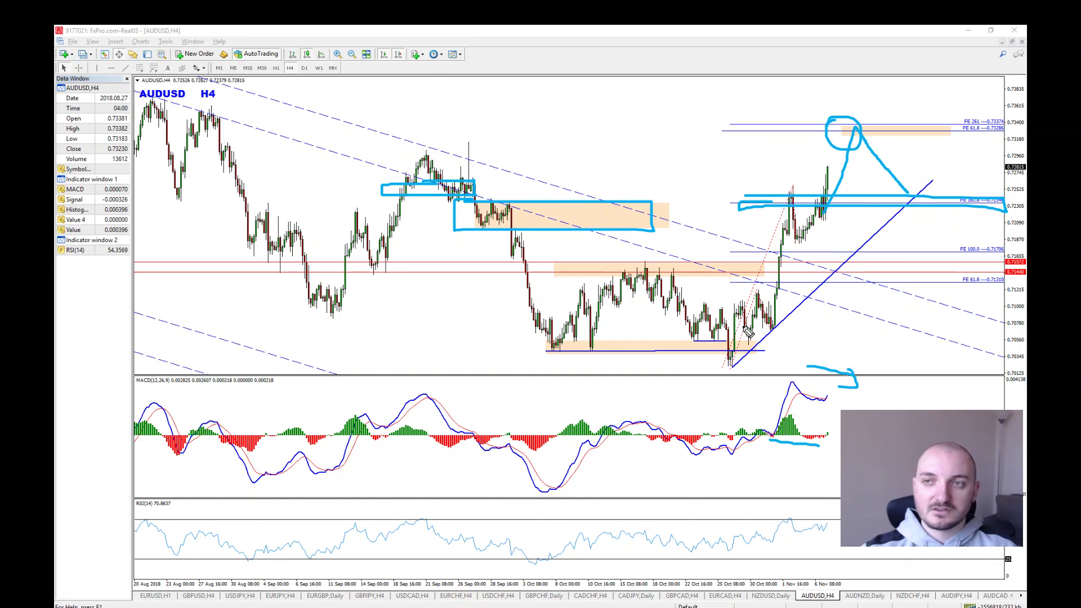
drag(892, 121, 933, 179)
mouse_move(895, 111)
mouse_down()
mouse_move(977, 200)
mouse_move(952, 147)
mouse_move(960, 115)
mouse_up()
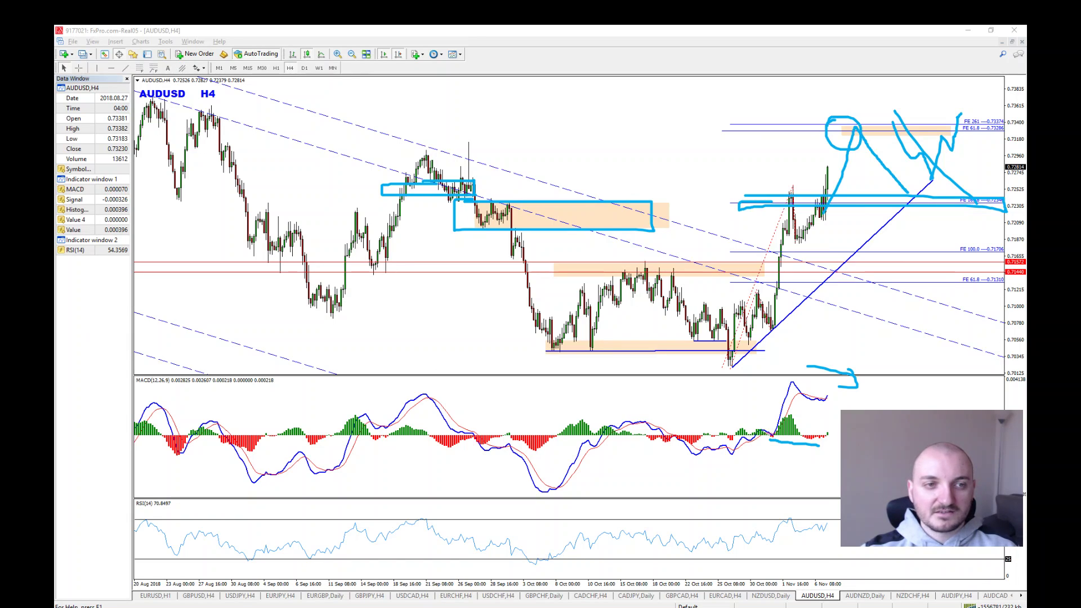
key(e)
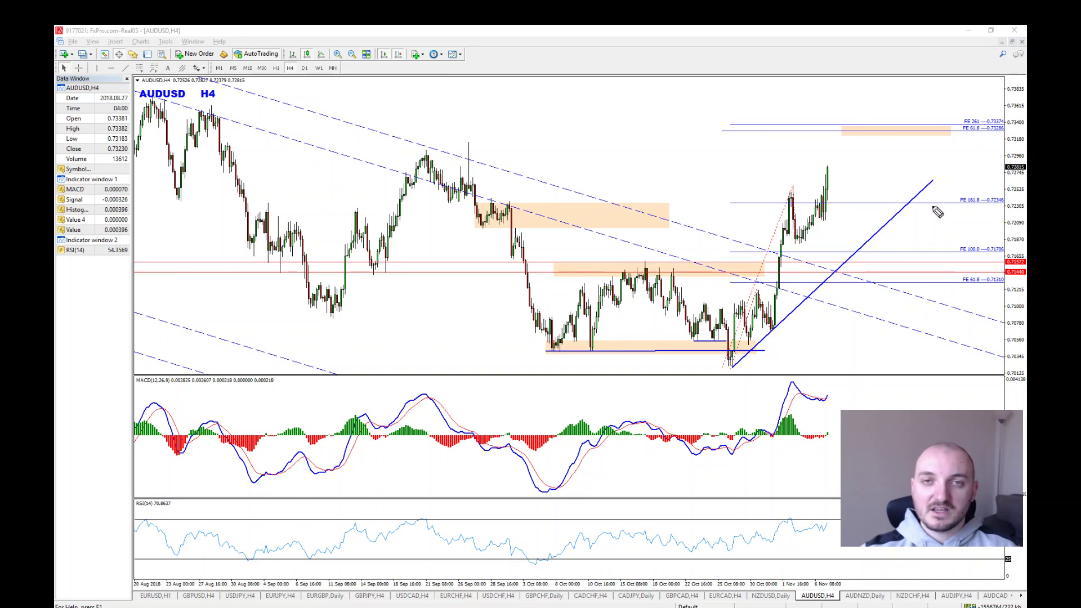
Sketch the pullback and rebound around the circled target zone, and mark horizontal levels at the November lows, early November high and late September highs
mouse_move(855, 141)
mouse_down()
mouse_move(840, 125)
mouse_move(889, 186)
mouse_move(918, 172)
mouse_move(915, 133)
mouse_move(951, 137)
mouse_up()
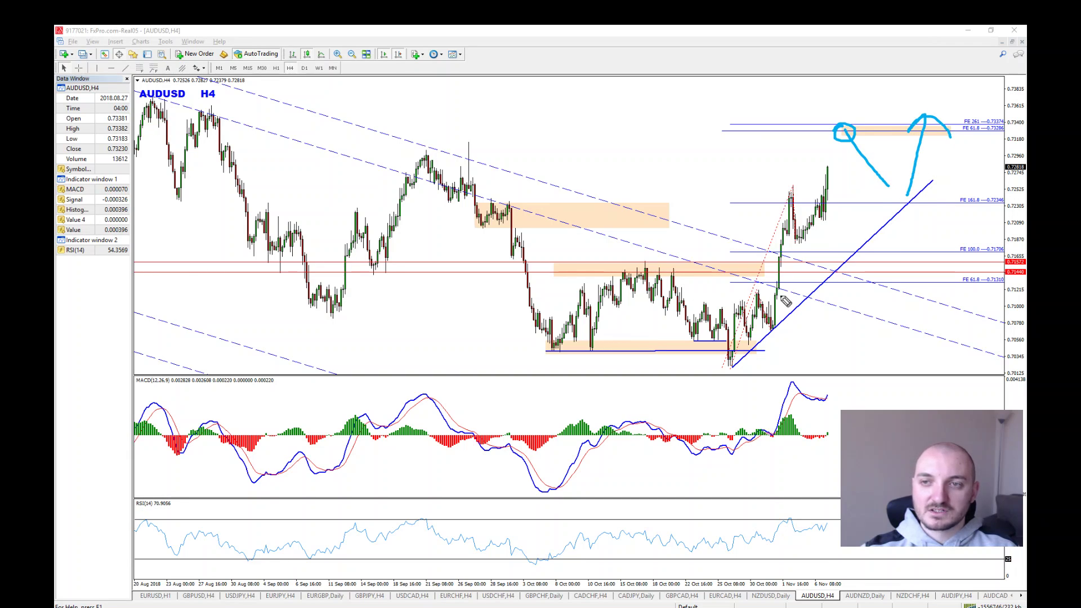
mouse_move(785, 224)
mouse_down()
mouse_move(828, 225)
mouse_move(822, 246)
mouse_up()
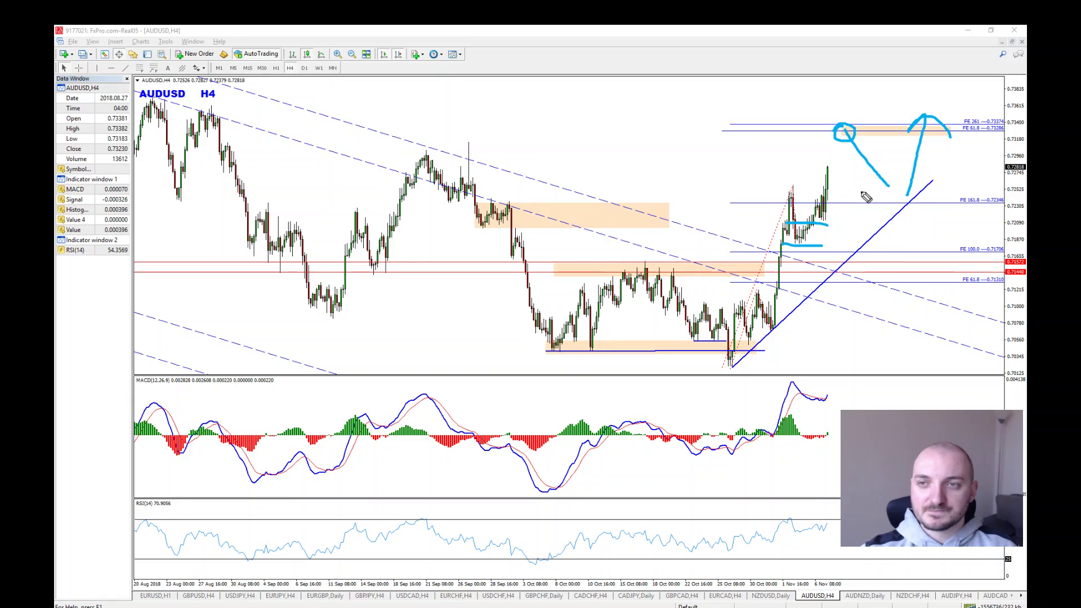
drag(770, 187, 870, 187)
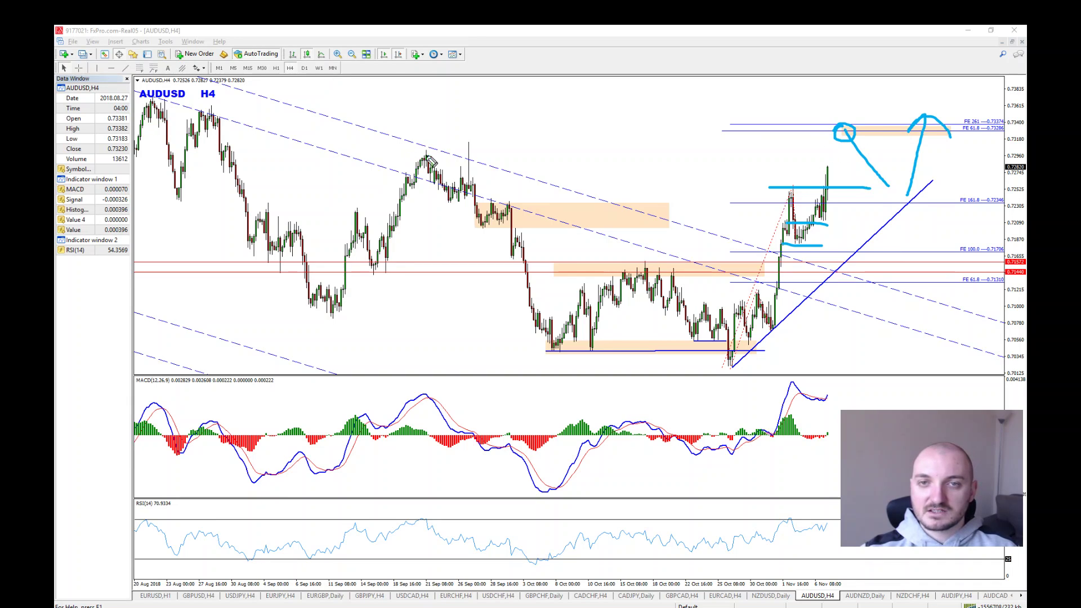
drag(411, 155, 937, 157)
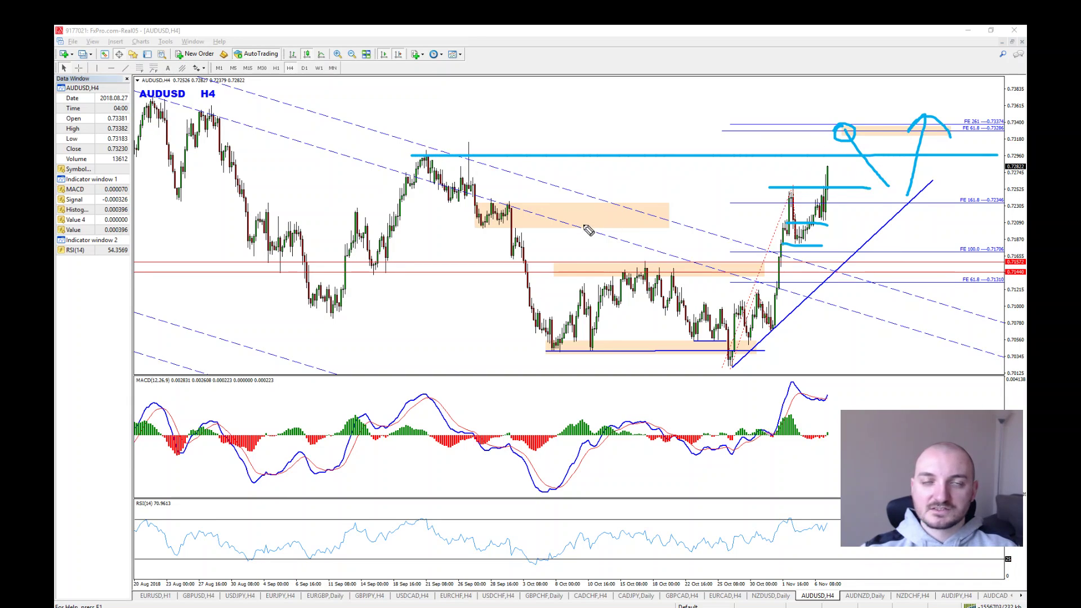
Switch the AUDUSD chart to the M30 timeframe and clear the freehand marks
click(276, 68)
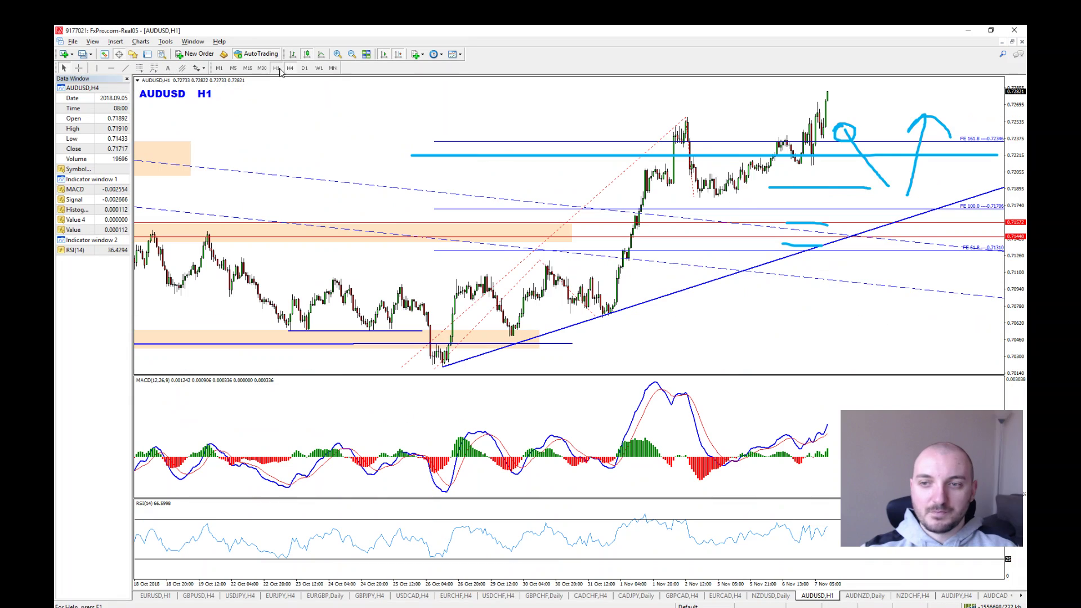
click(262, 68)
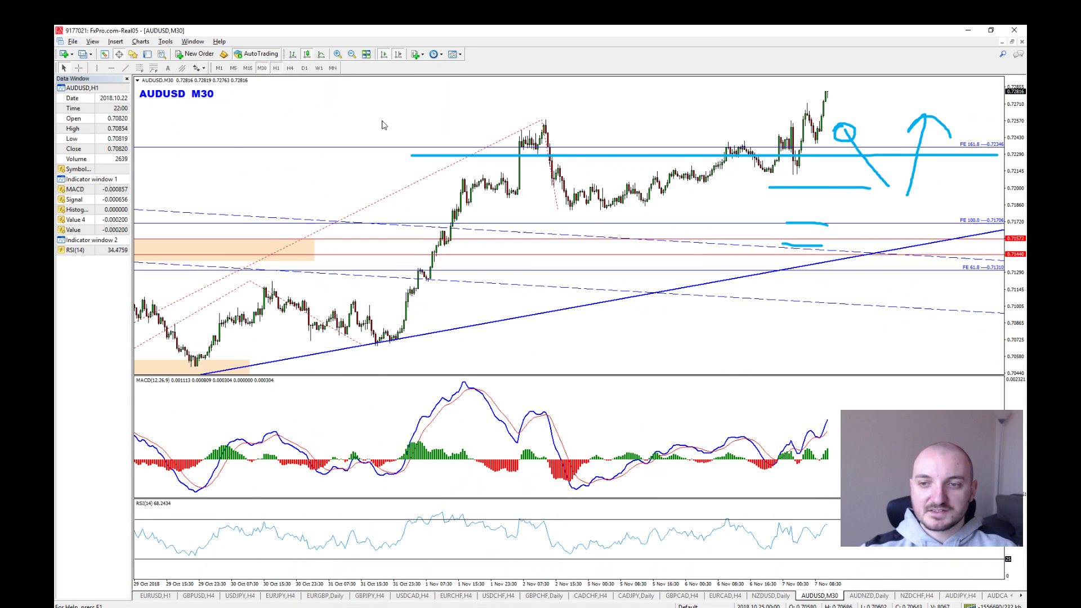
key(ctrl+shift+7)
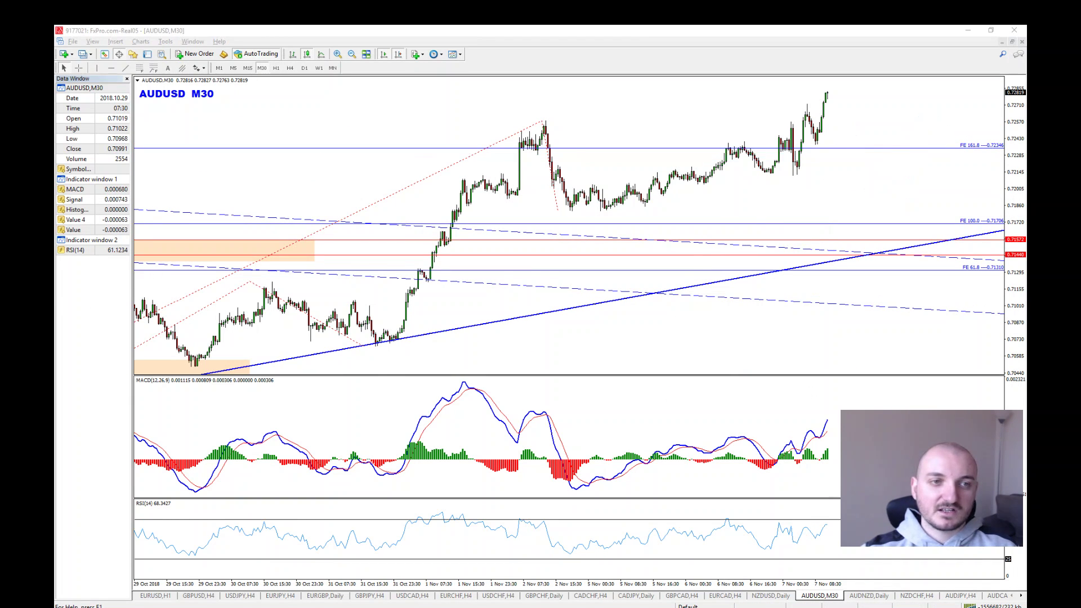